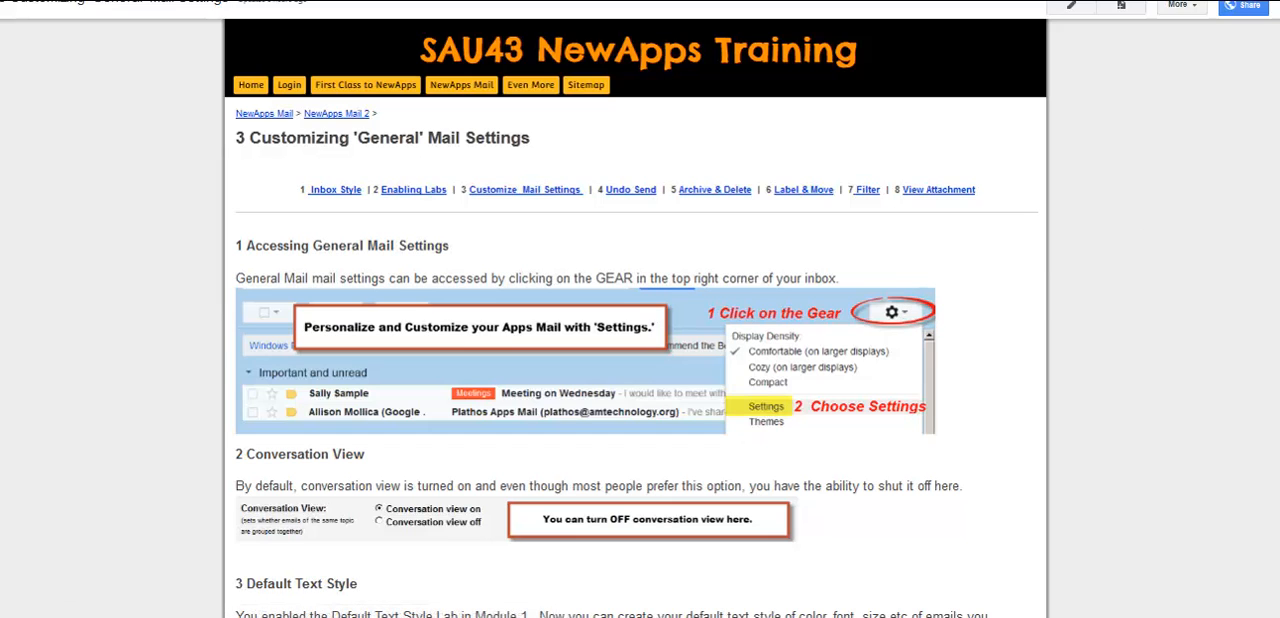
# Step: Read through the training page on general mail settings, from accessing settings down to the vacation responder
pyautogui.scroll(-3, 640, 309)
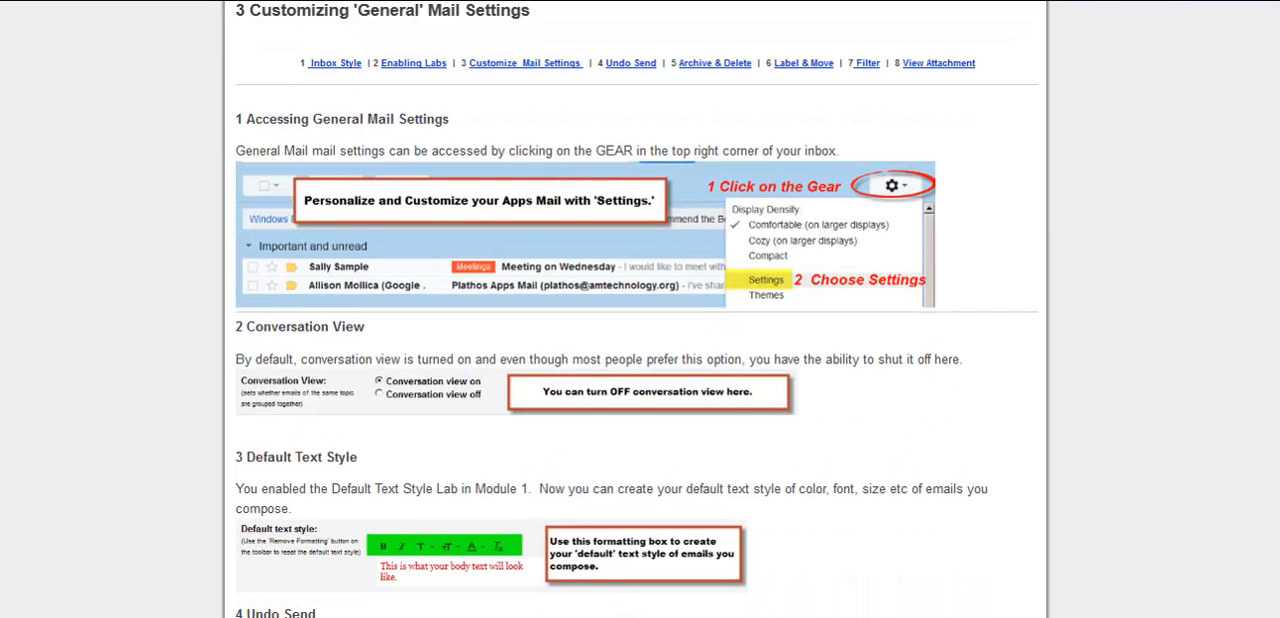
pyautogui.scroll(-5, 640, 309)
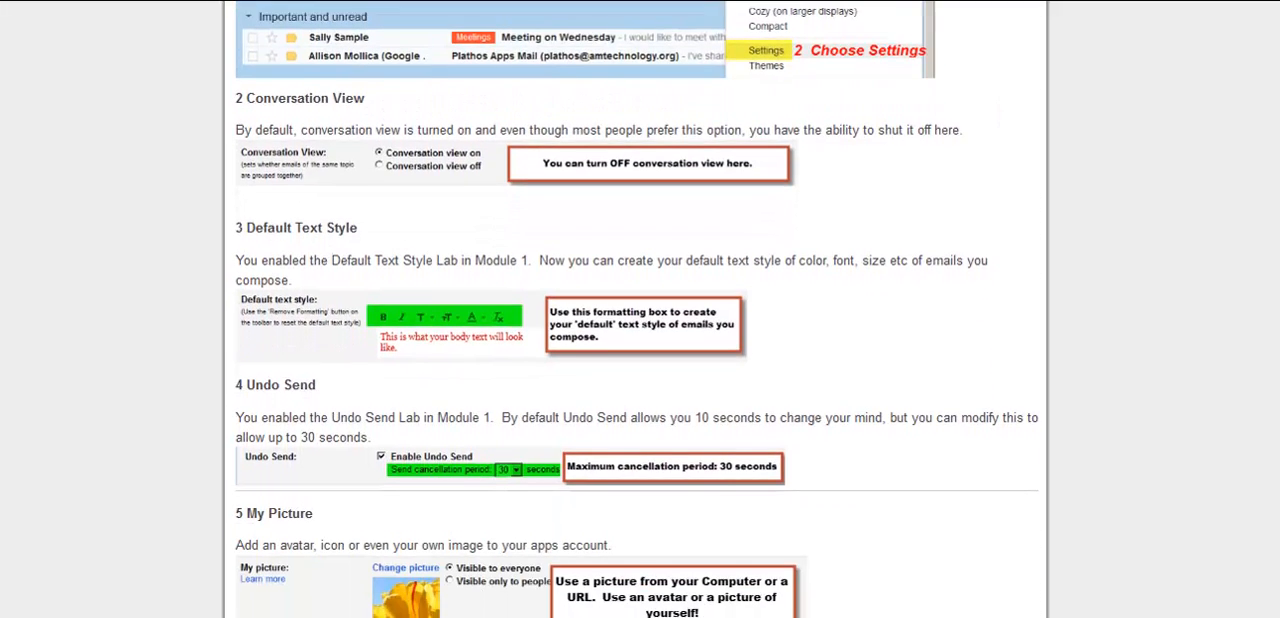
pyautogui.scroll(-1, 640, 309)
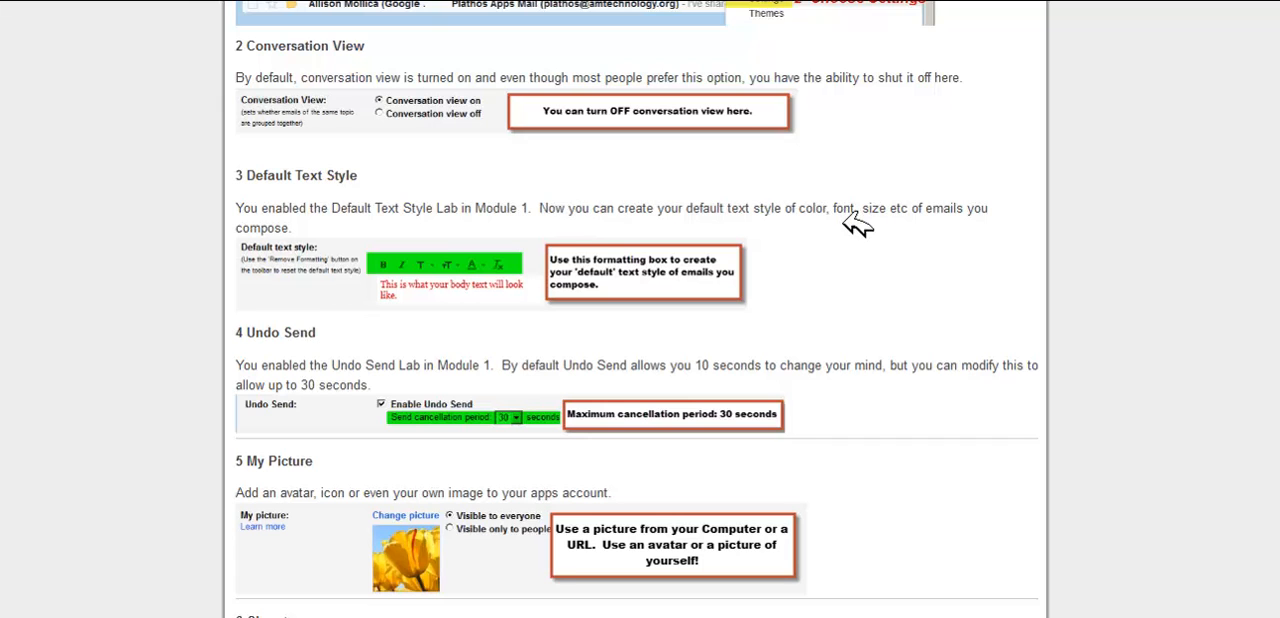
pyautogui.scroll(-3, 500, 200)
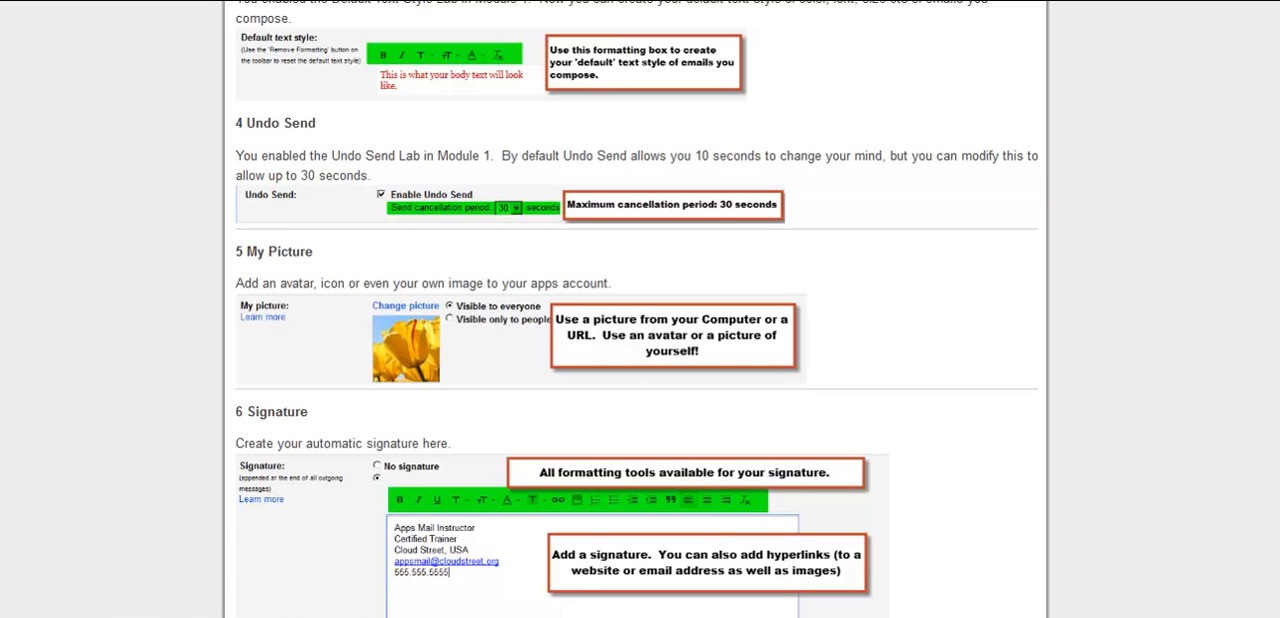
pyautogui.scroll(-3, 1175, 232)
pyautogui.scroll(-1, 640, 309)
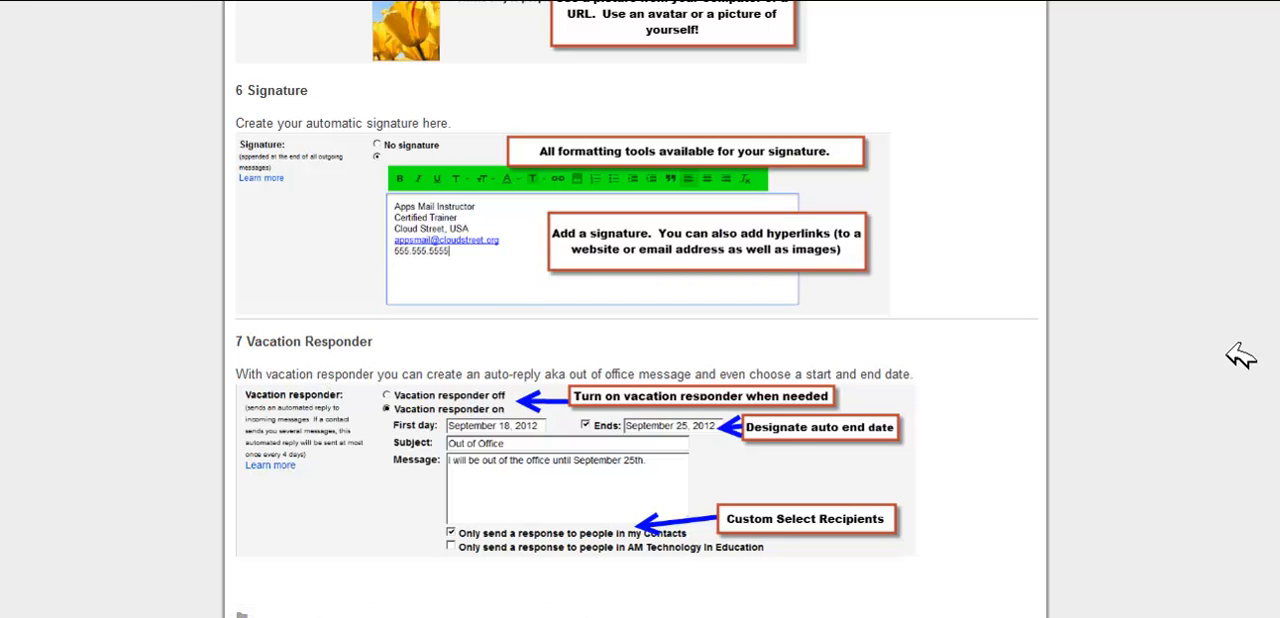
pyautogui.scroll(12, 640, 309)
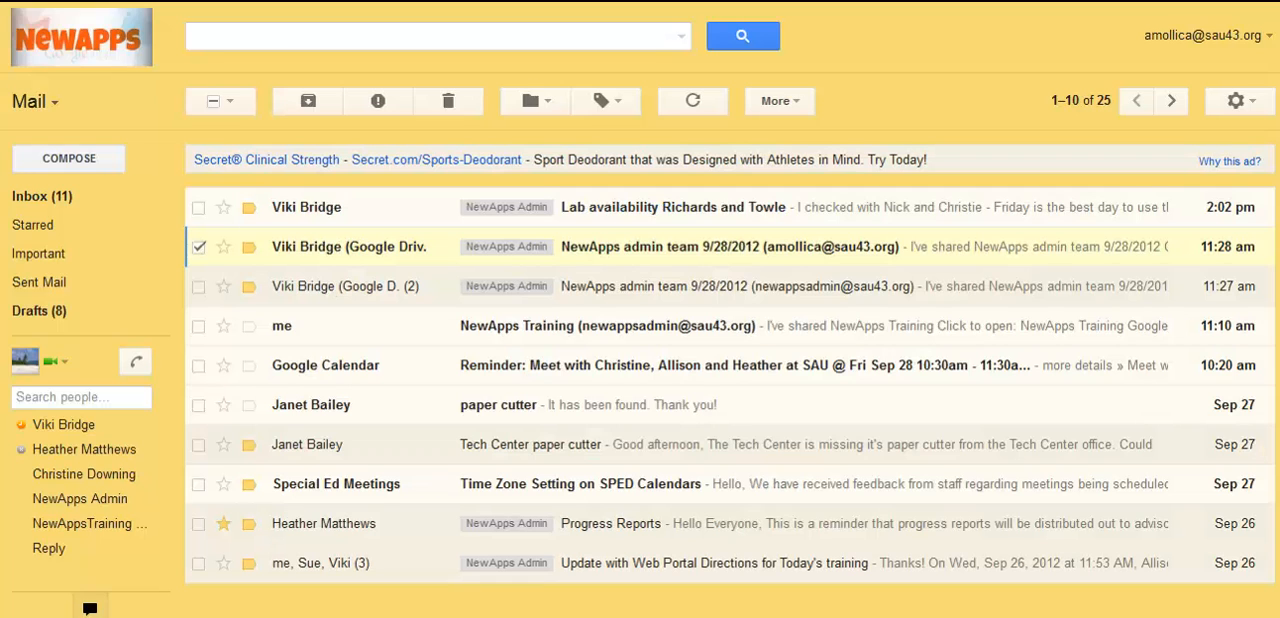
# Step: Open the general settings page of the mail account
pyautogui.click(1250, 100)
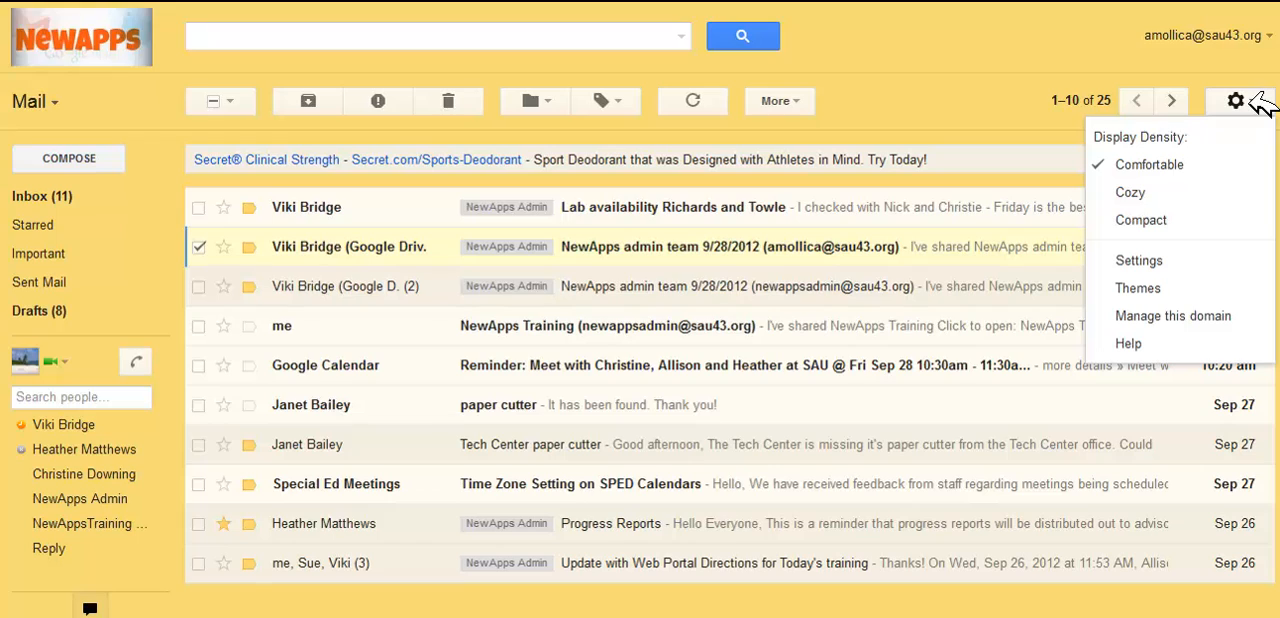
pyautogui.click(1157, 261)
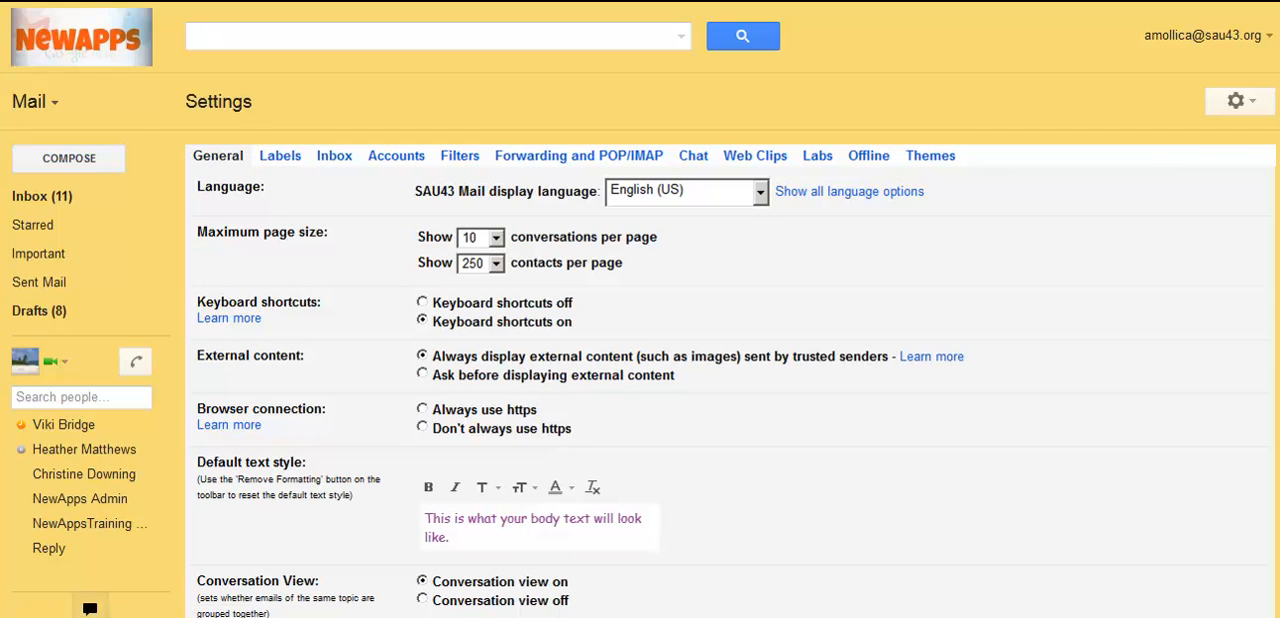
pyautogui.scroll(-1, 732, 391)
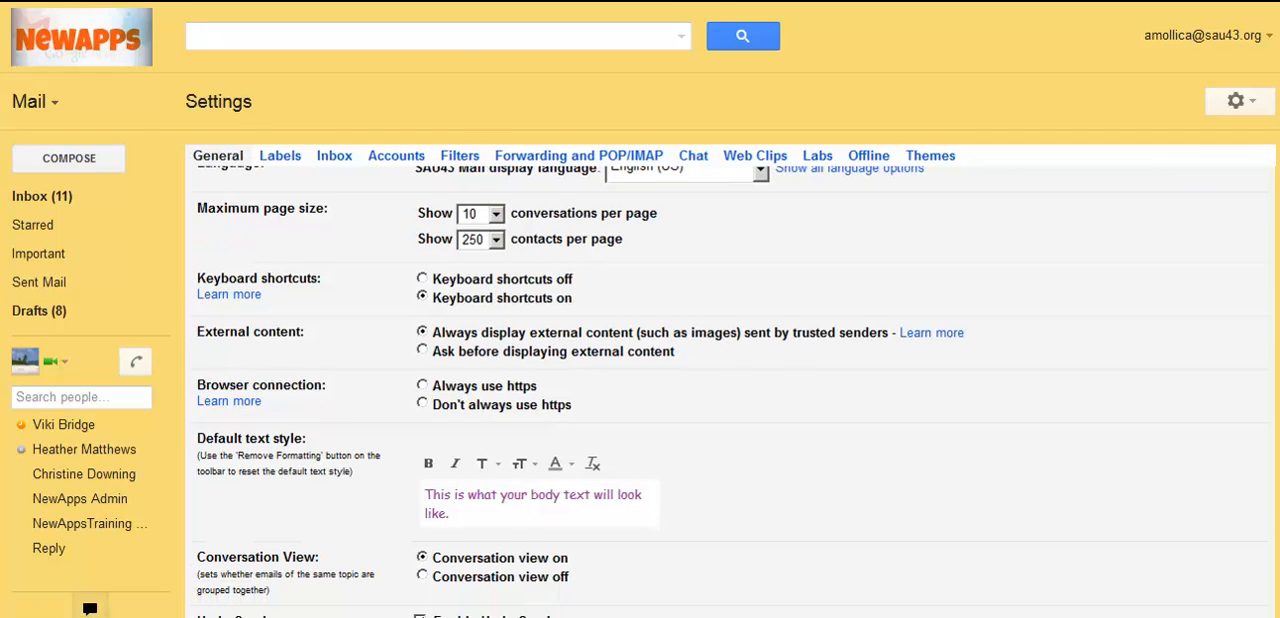
pyautogui.scroll(1, 732, 391)
# Step: Make the default text style bold and italic, with Garamond as its font
pyautogui.scroll(-4, 732, 391)
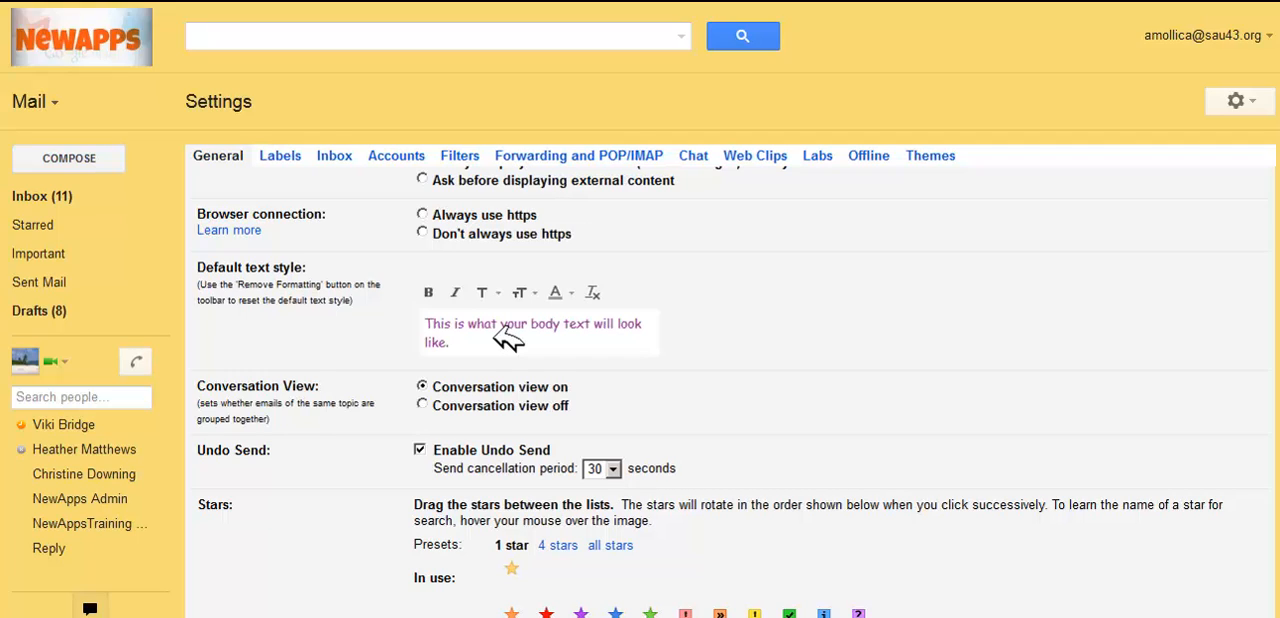
pyautogui.click(432, 290)
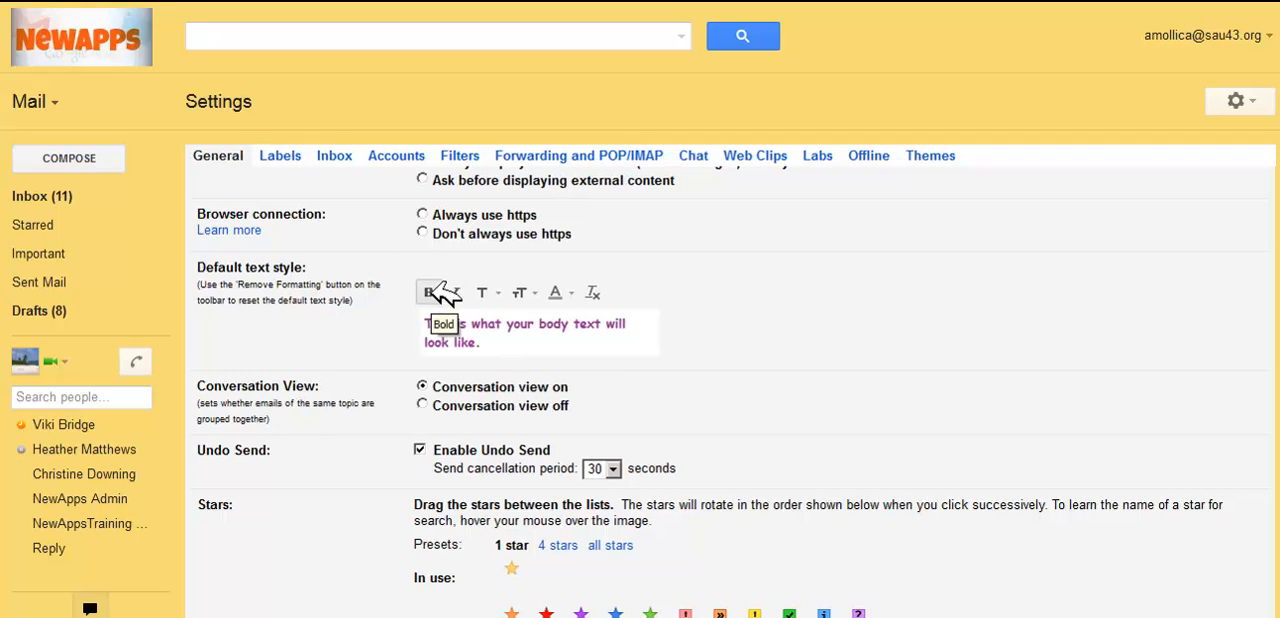
pyautogui.click(458, 291)
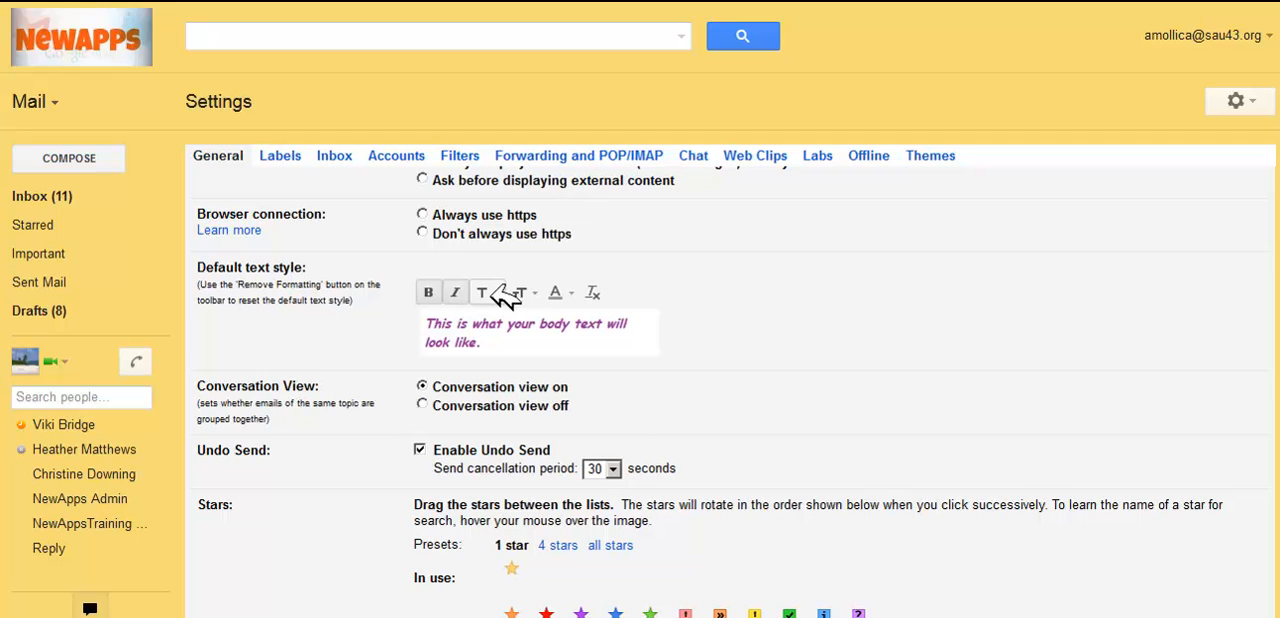
pyautogui.click(488, 292)
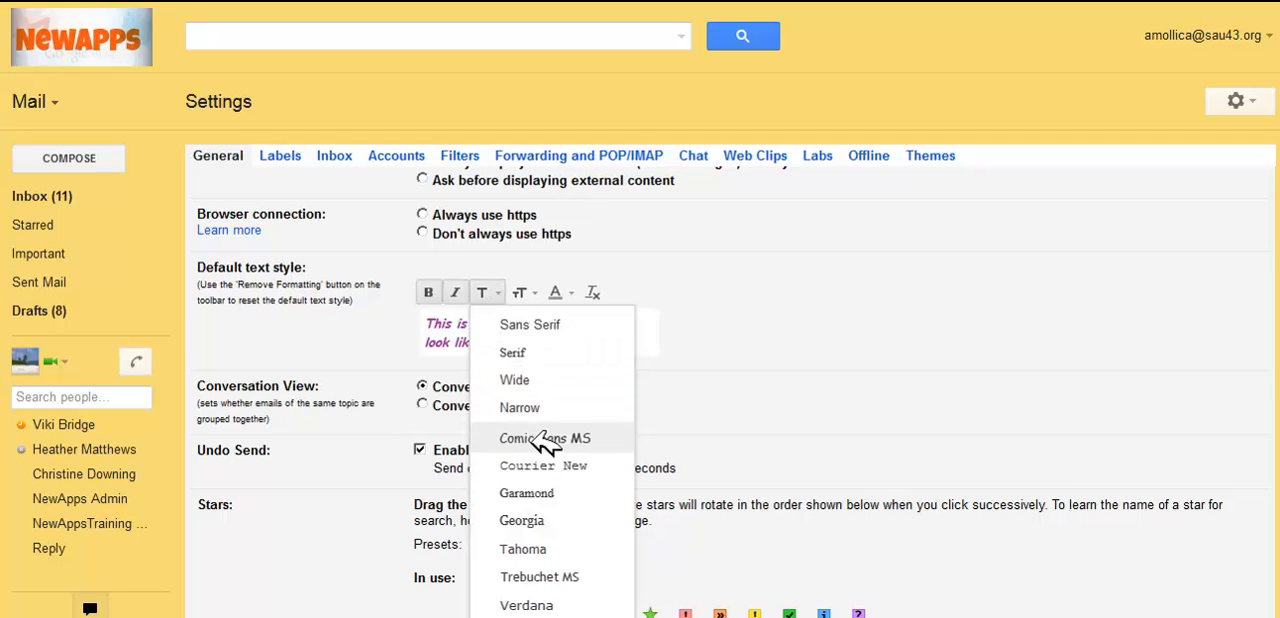
pyautogui.click(532, 492)
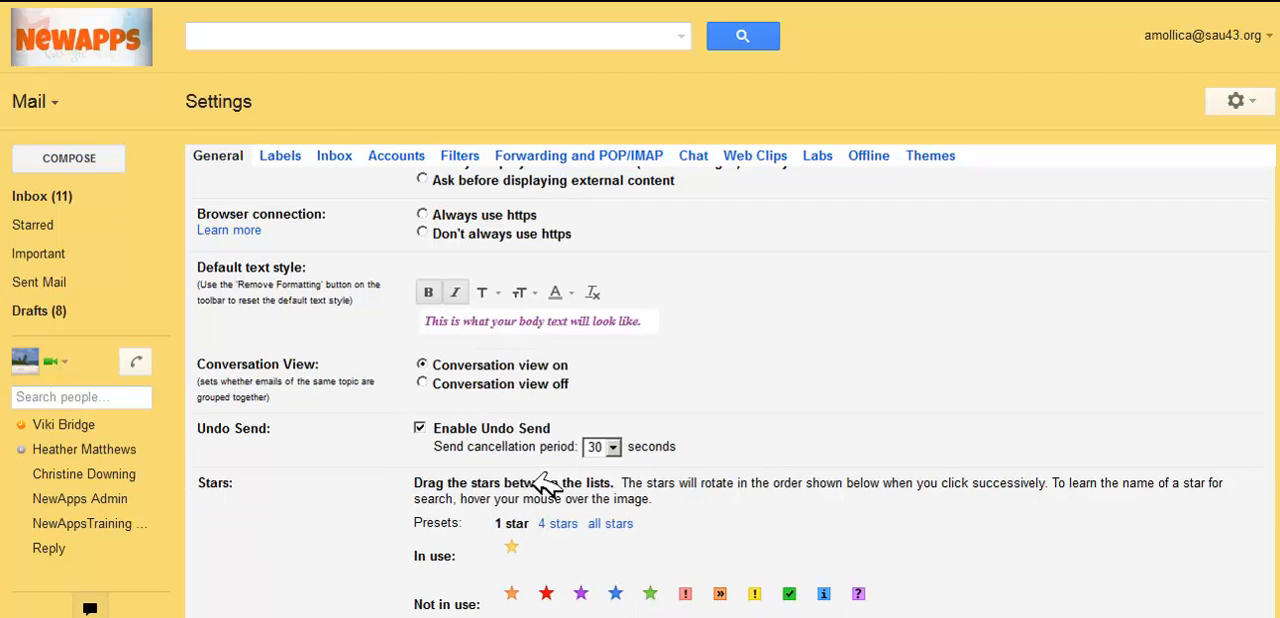
# Step: Set the default text style's size to Large and its color to dark green
pyautogui.click(521, 291)
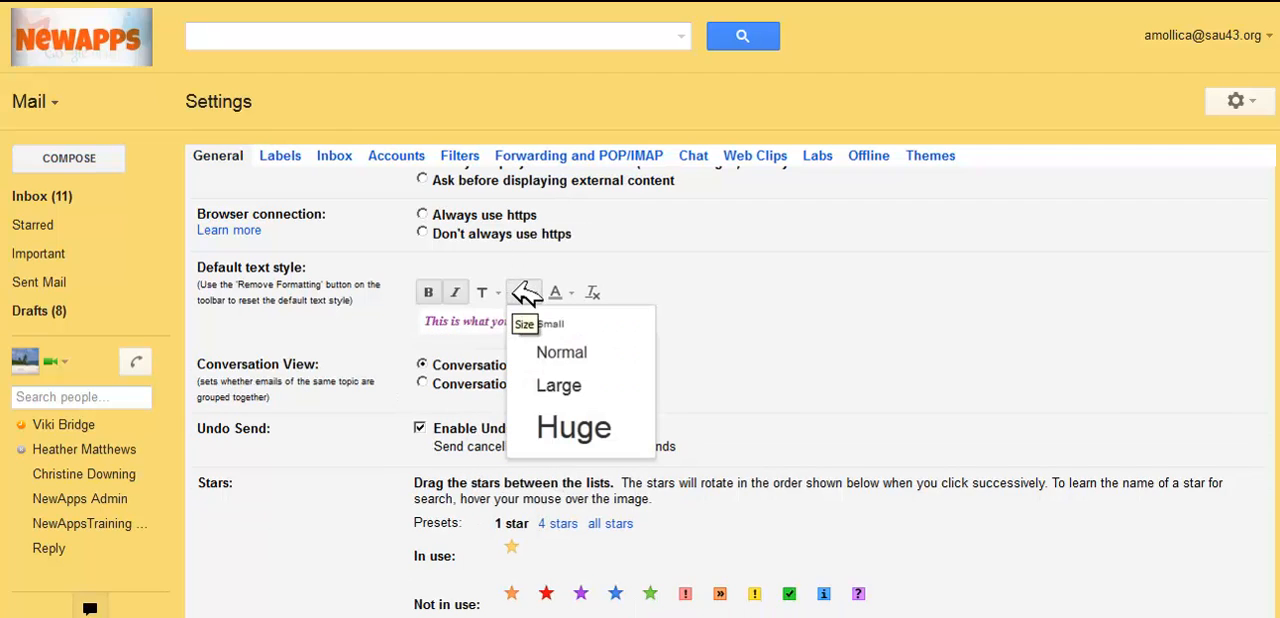
pyautogui.click(558, 386)
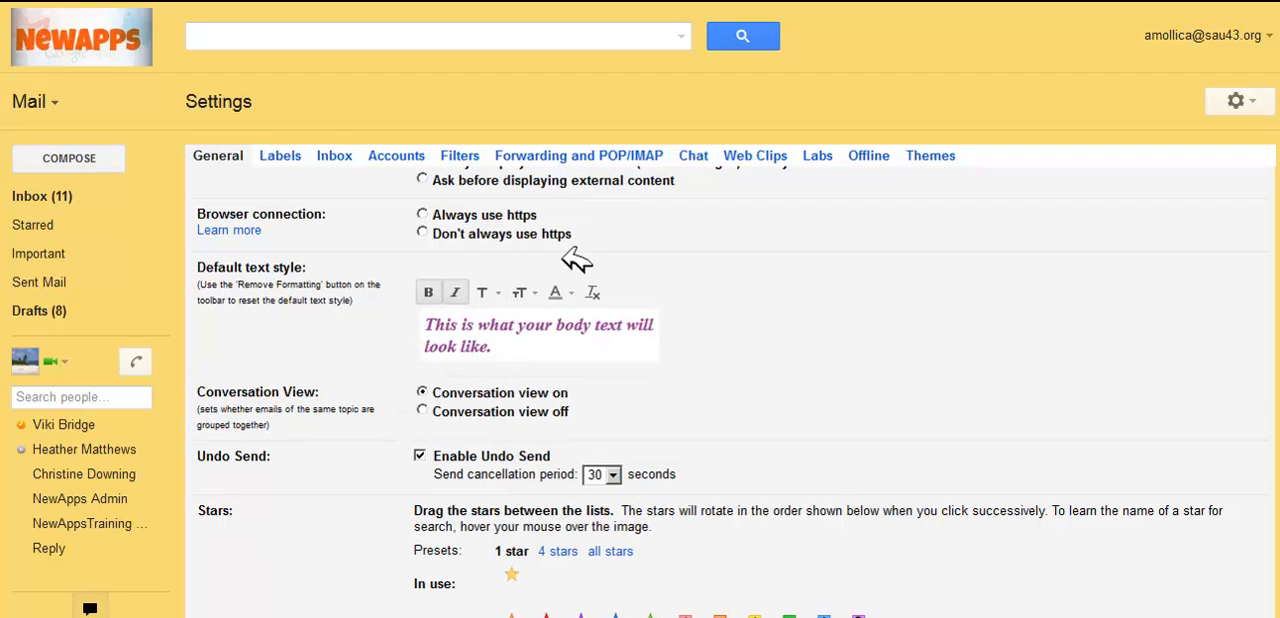
pyautogui.click(578, 290)
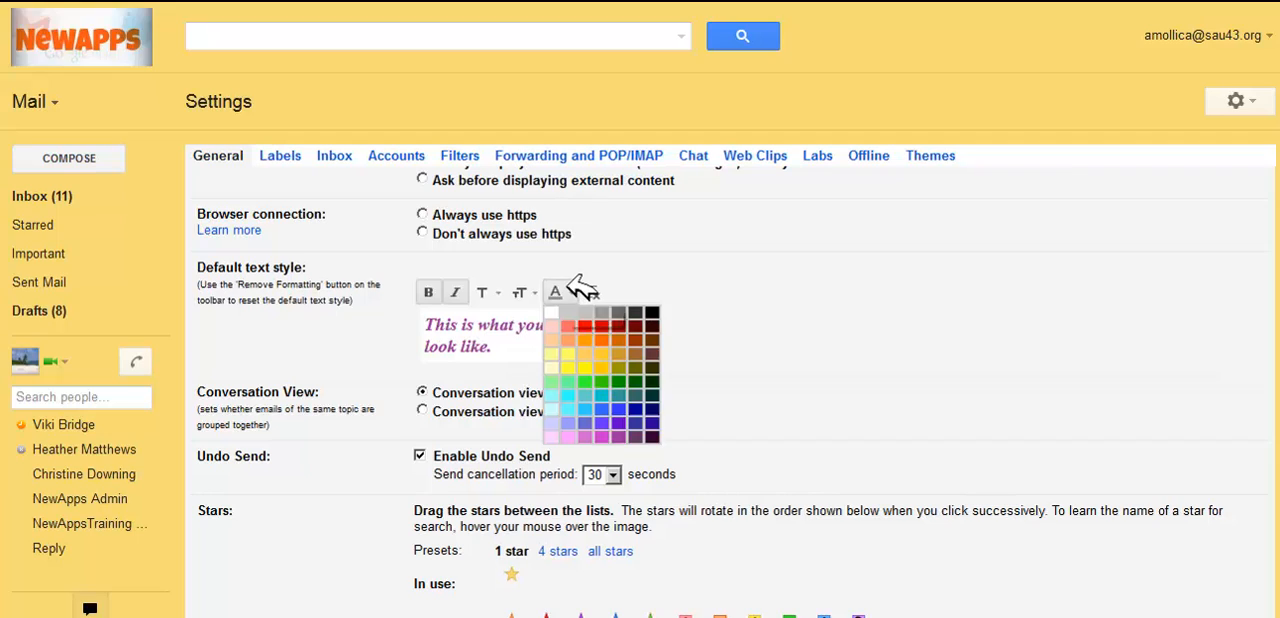
pyautogui.click(648, 382)
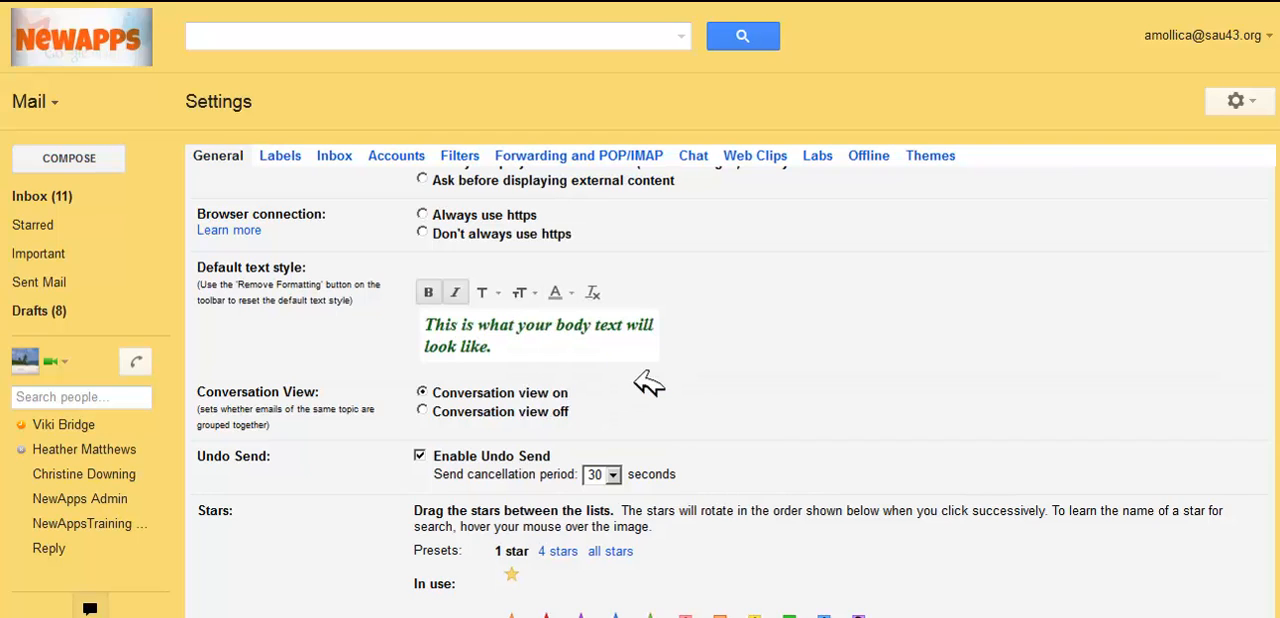
# Step: Remove all formatting from the default text style and make its sample text bold
pyautogui.click(593, 290)
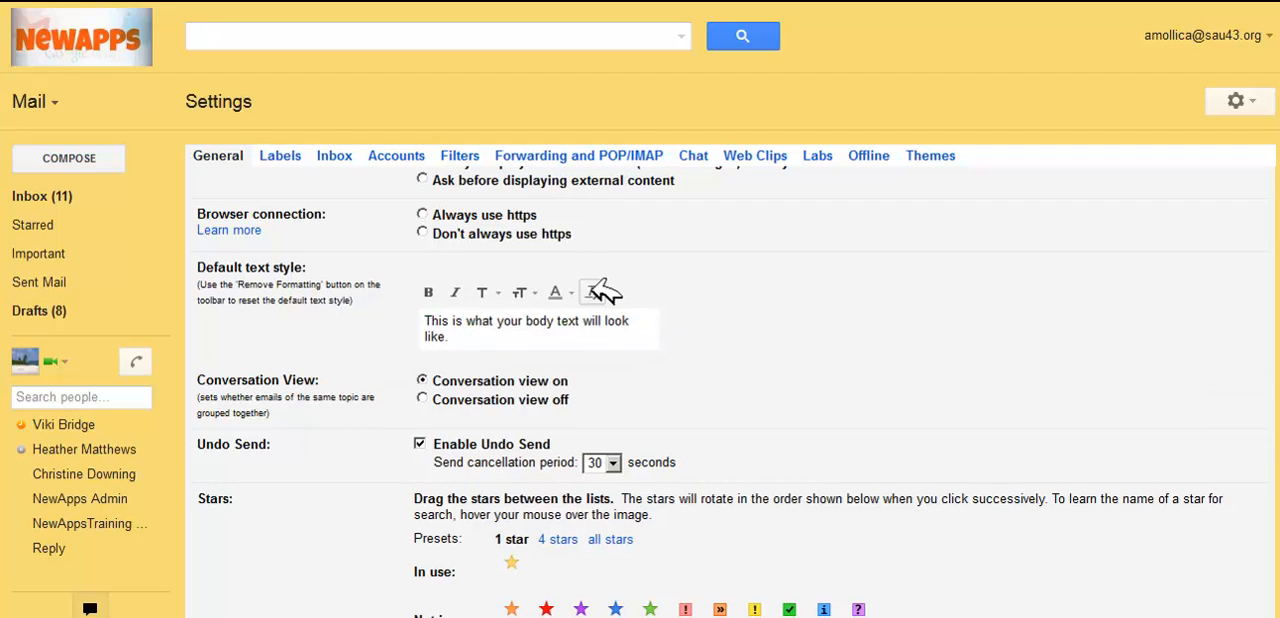
pyautogui.moveTo(470, 336); pyautogui.dragTo(425, 305)
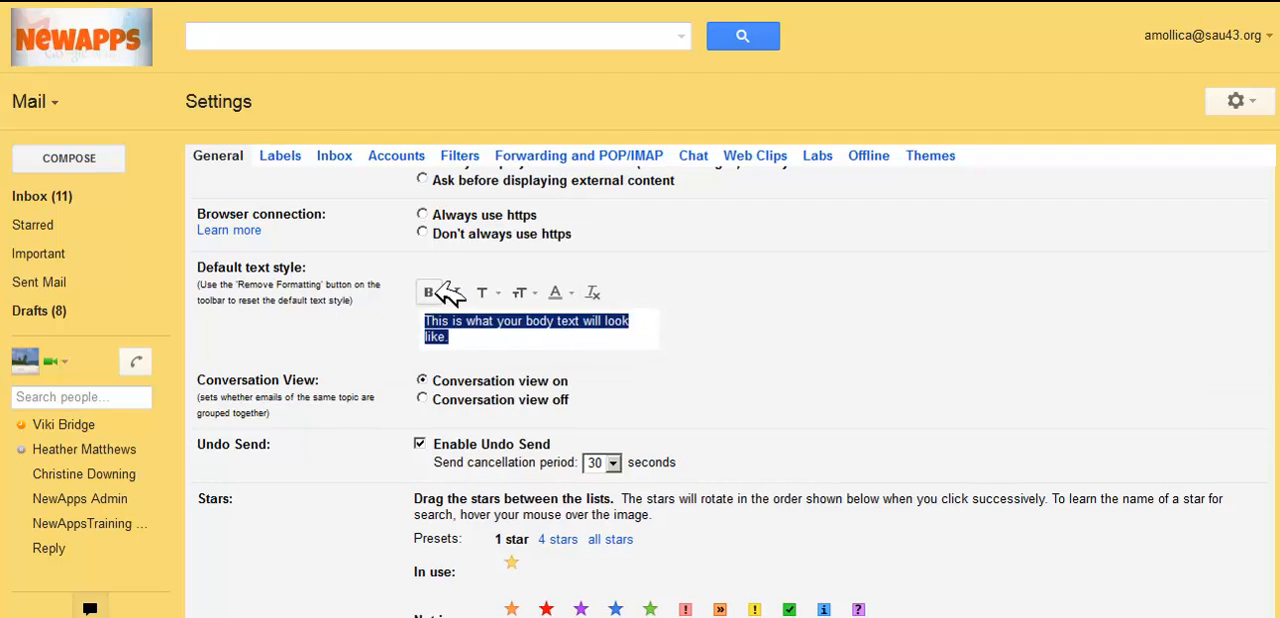
pyautogui.click(429, 292)
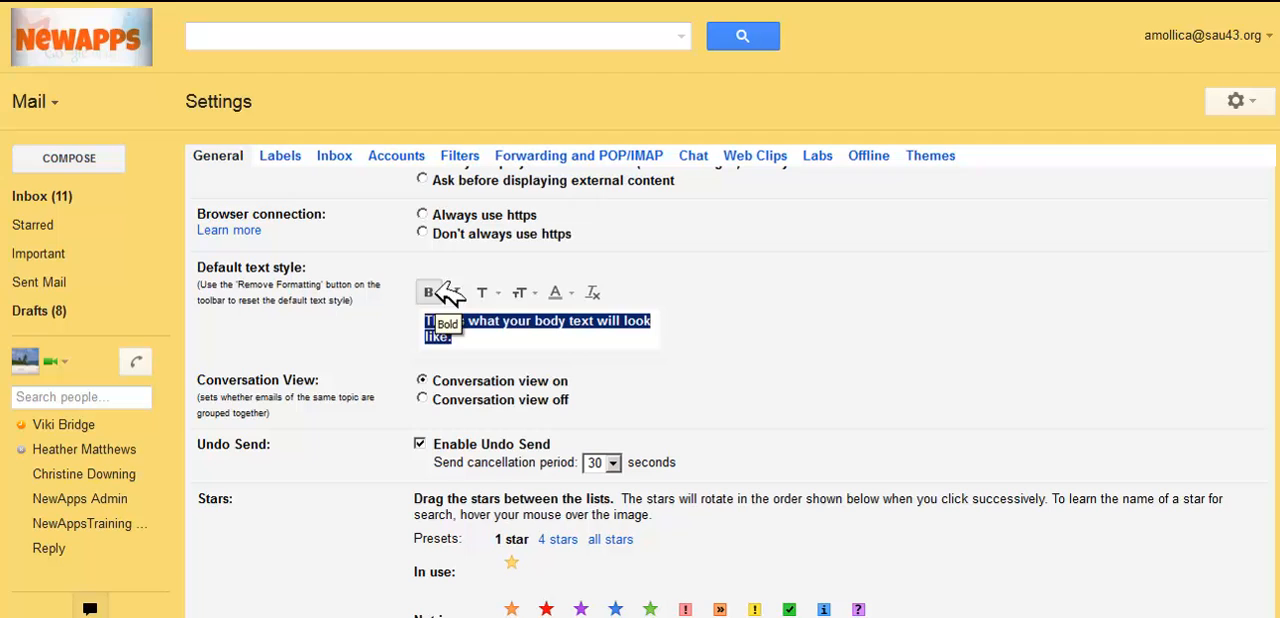
pyautogui.click(490, 291)
pyautogui.click(527, 401)
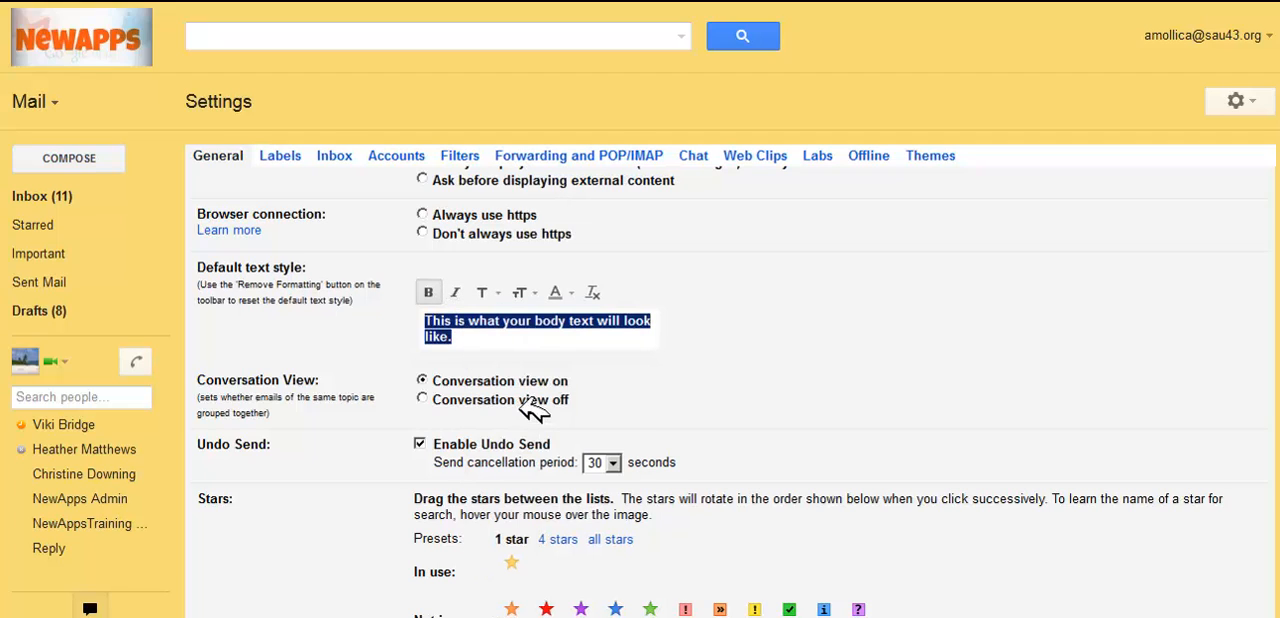
pyautogui.click(529, 332)
# Step: Try the Large size on the default text style
pyautogui.click(527, 294)
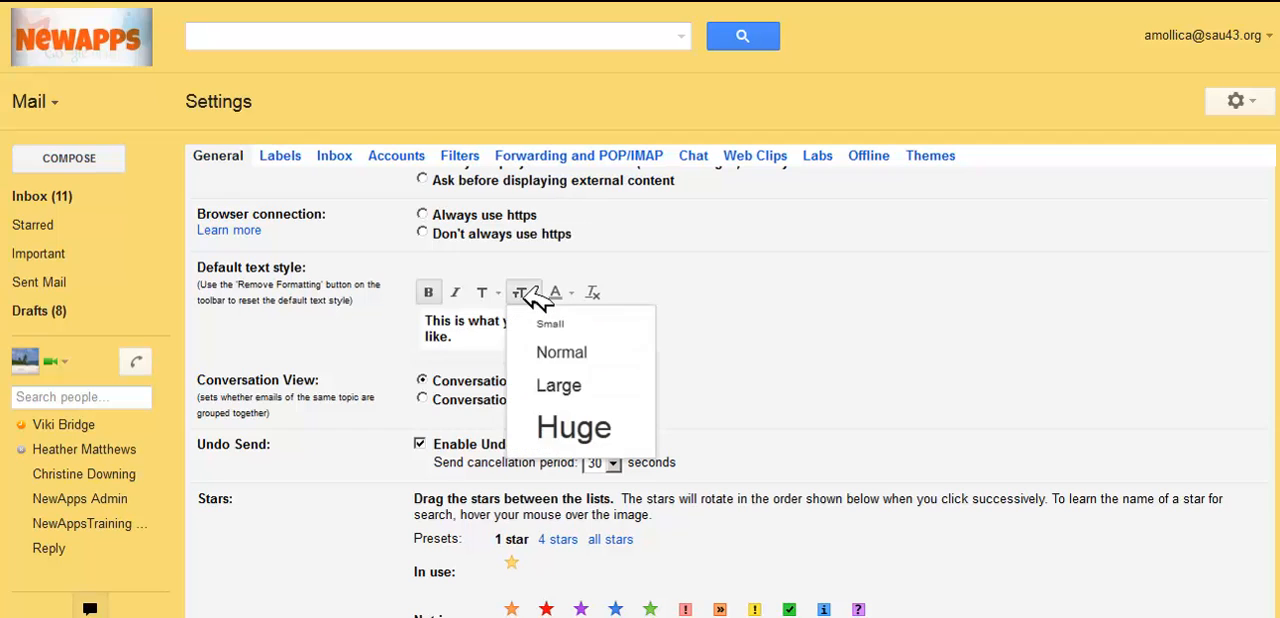
pyautogui.click(565, 385)
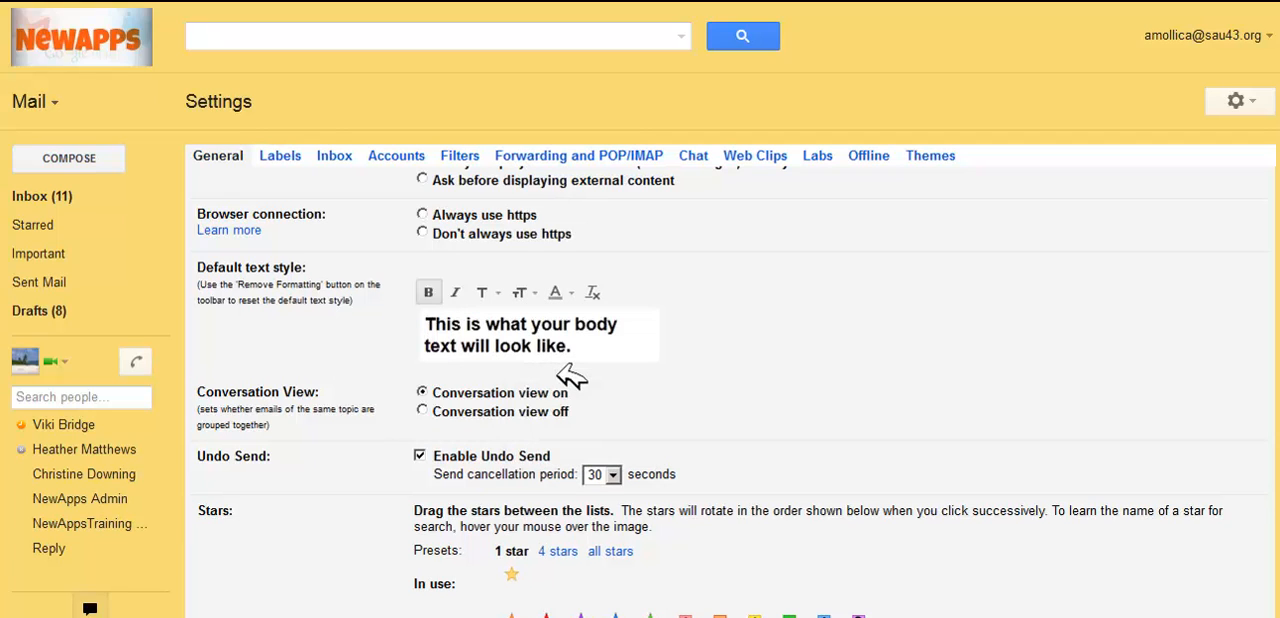
pyautogui.click(548, 292)
pyautogui.click(625, 350)
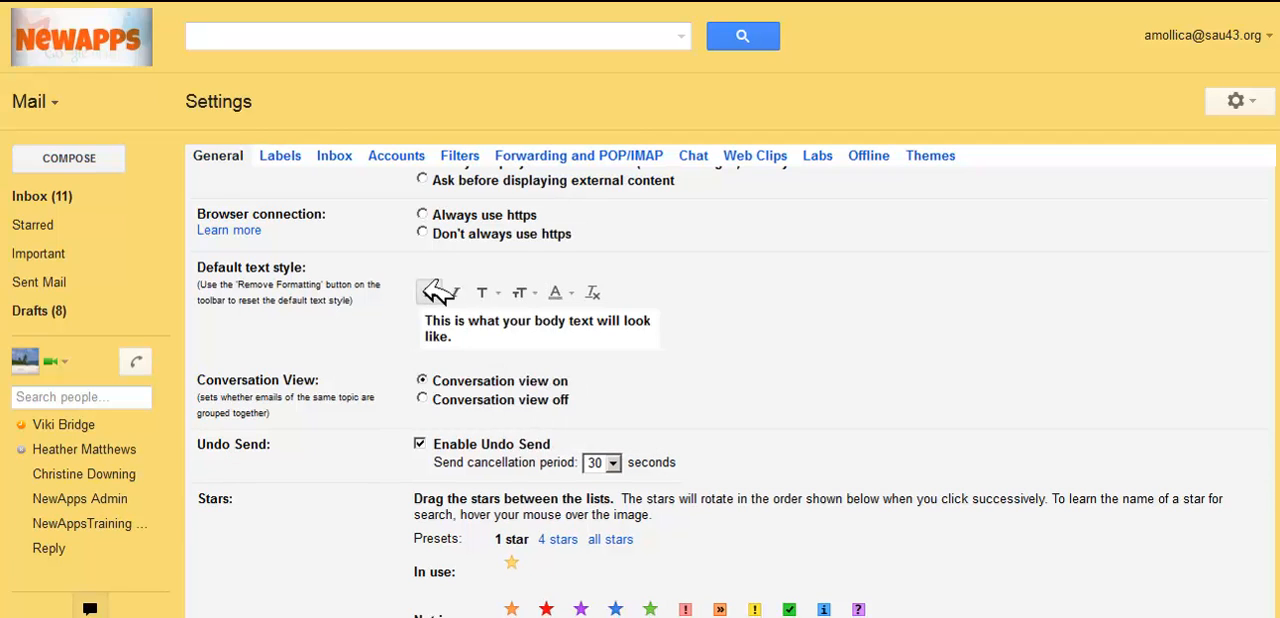
# Step: Format the default text style as italic and bold with a purple text color
pyautogui.click(455, 293)
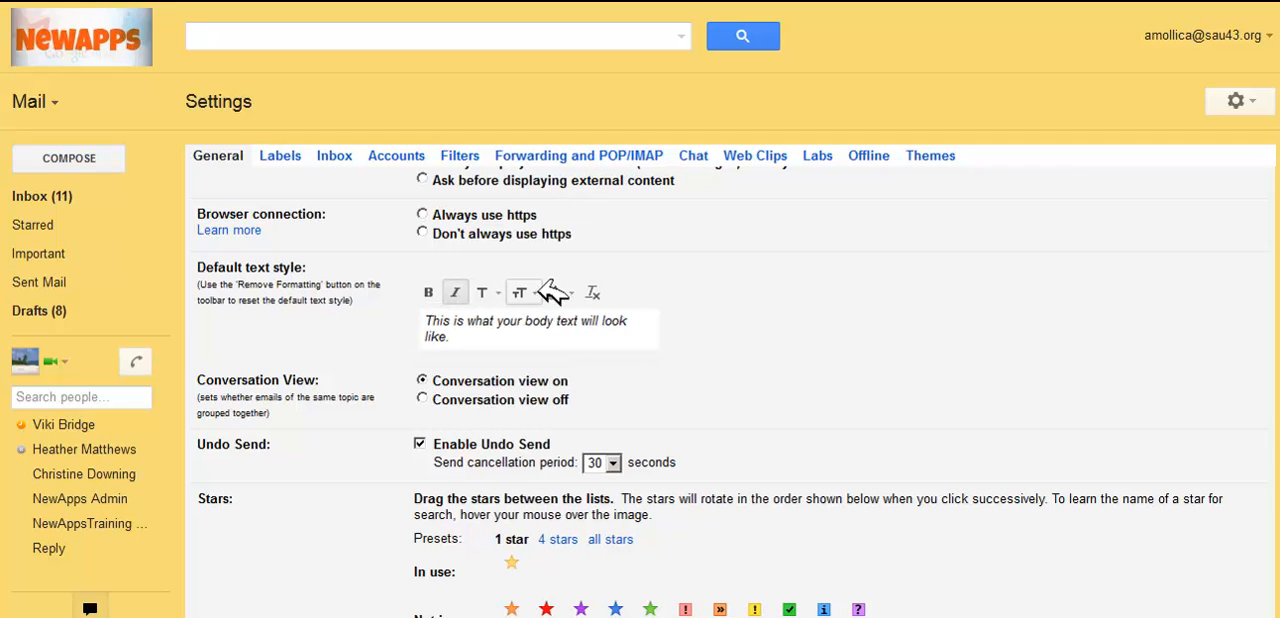
pyautogui.click(566, 292)
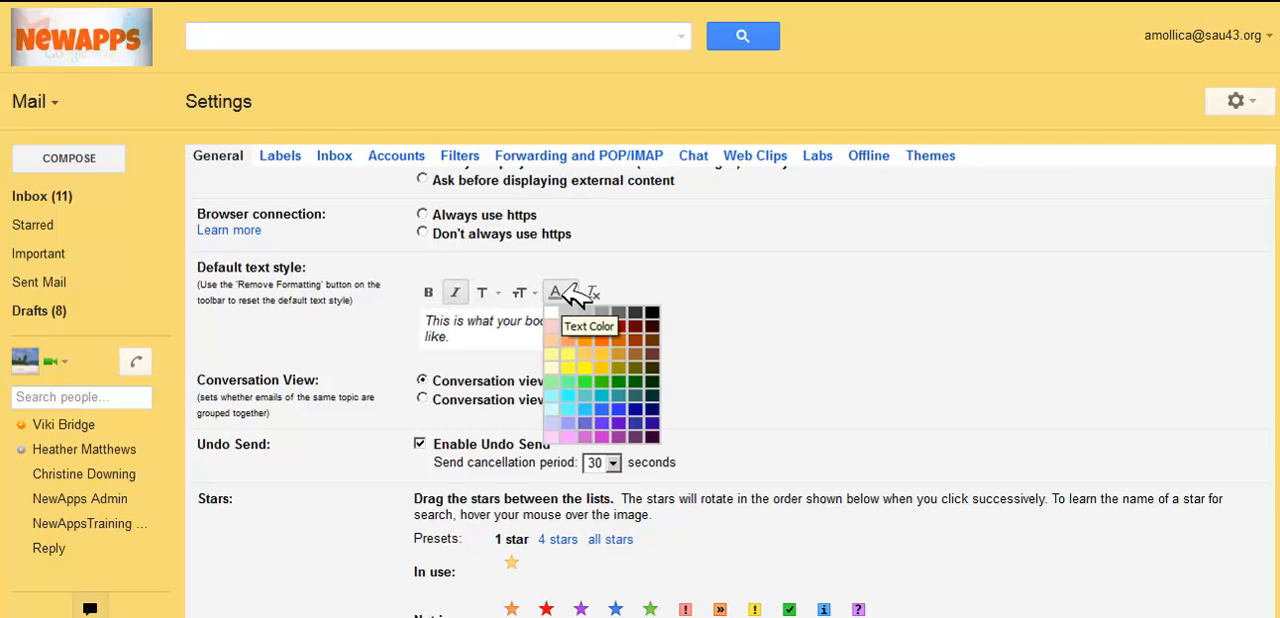
pyautogui.click(628, 428)
pyautogui.moveTo(490, 335); pyautogui.dragTo(430, 322)
pyautogui.click(453, 292)
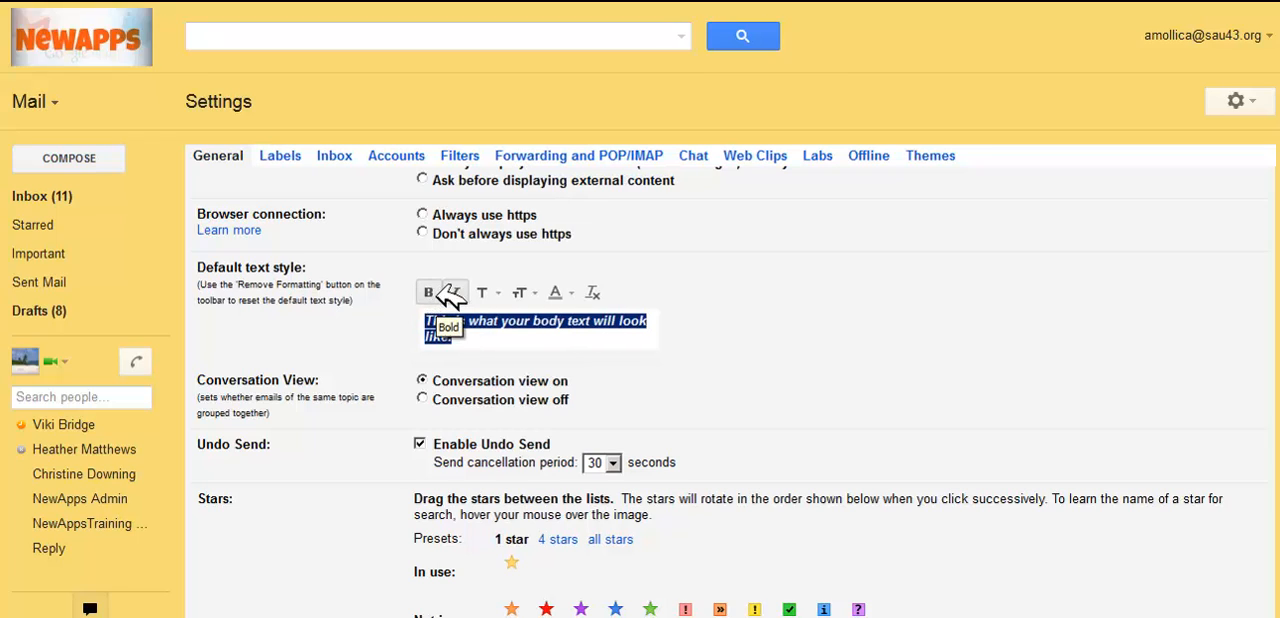
pyautogui.click(512, 338)
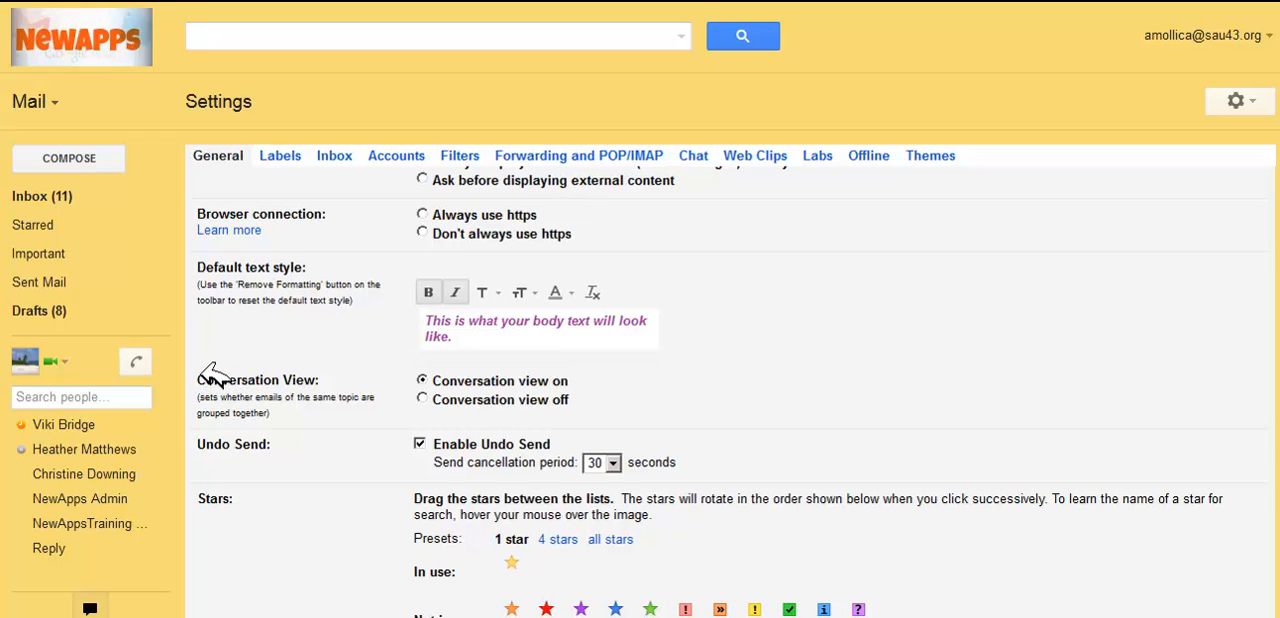
# Step: Go past the Conversation View setting and set the Undo Send cancellation period to 10 seconds
pyautogui.moveTo(200, 376); pyautogui.dragTo(340, 374)
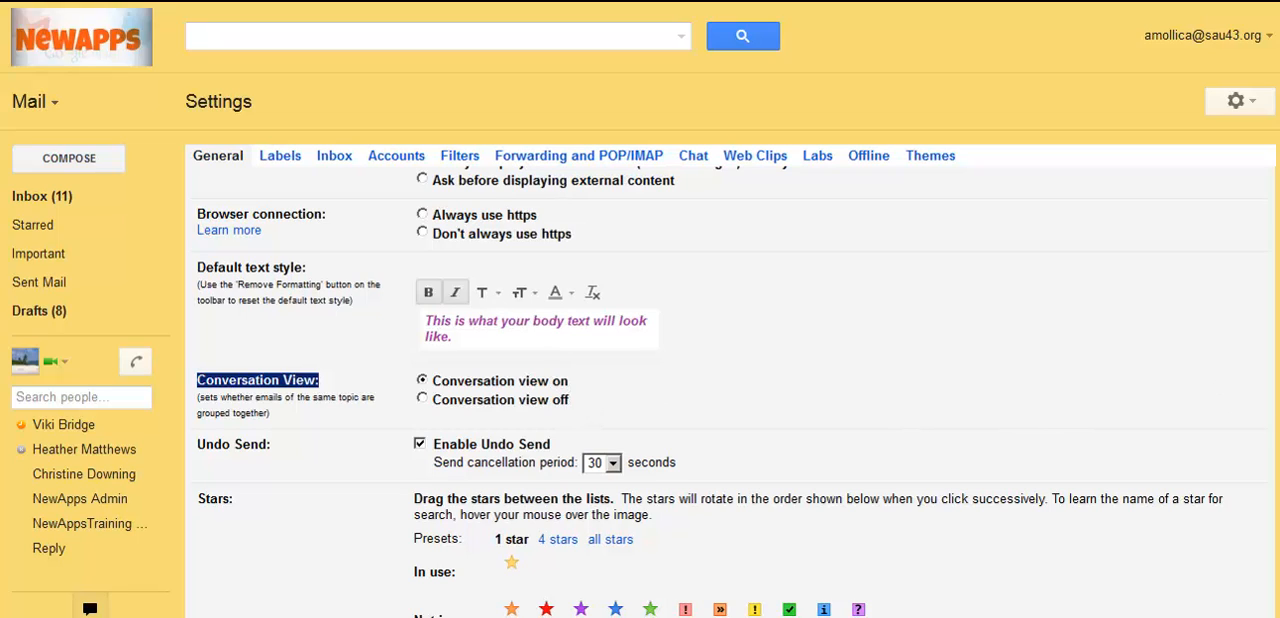
pyautogui.scroll(-3, 730, 390)
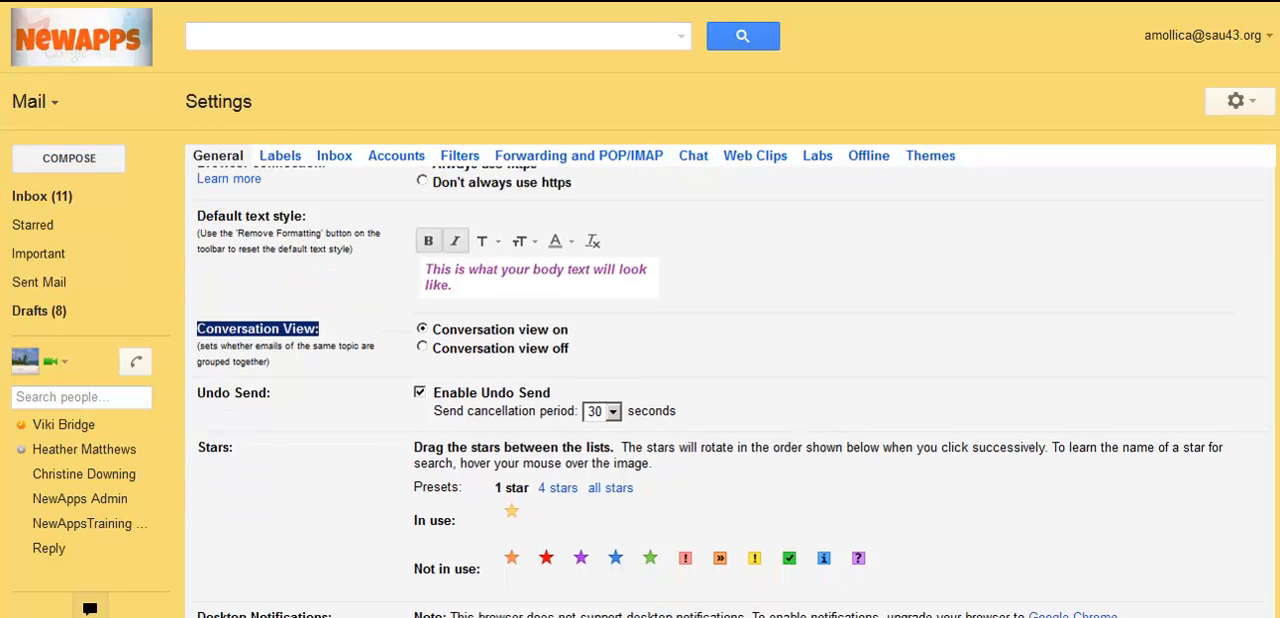
pyautogui.scroll(-1, 757, 214)
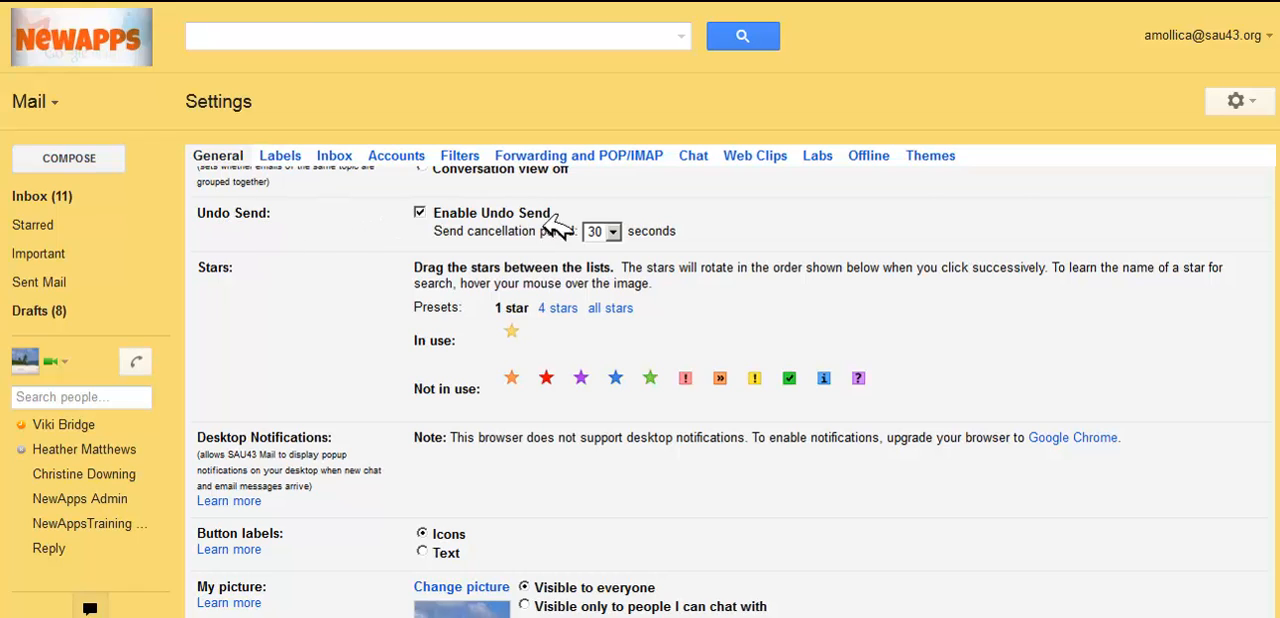
pyautogui.click(612, 232)
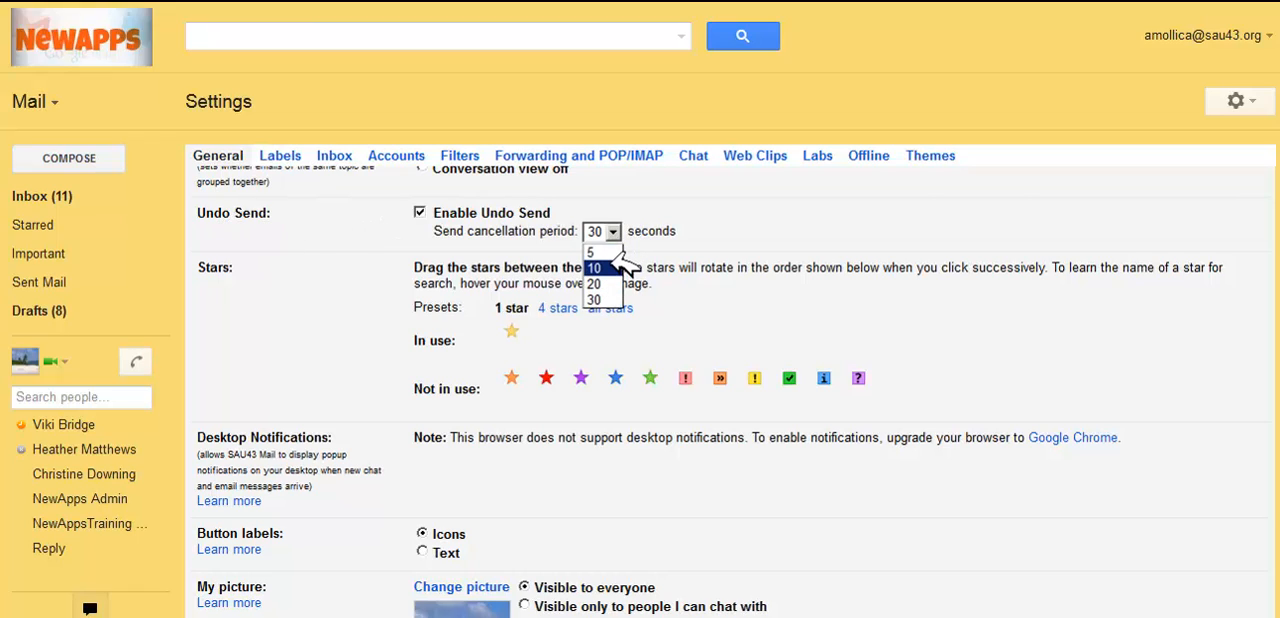
pyautogui.click(608, 267)
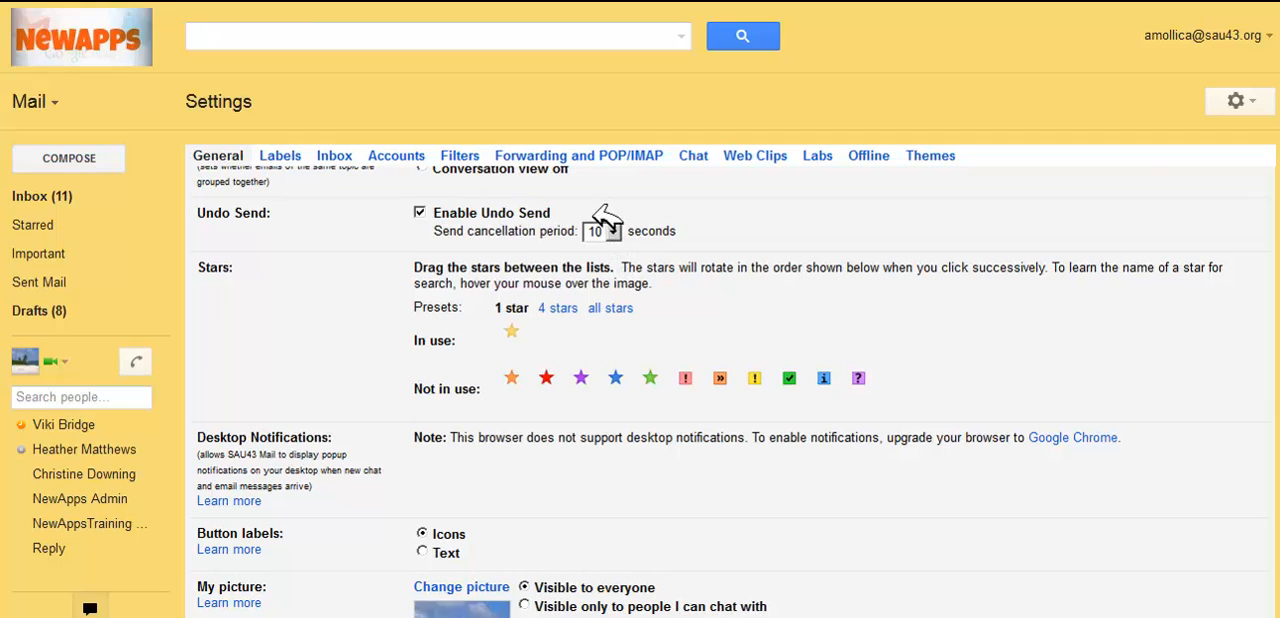
# Step: Set the Undo Send cancellation period to 30 seconds
pyautogui.click(610, 232)
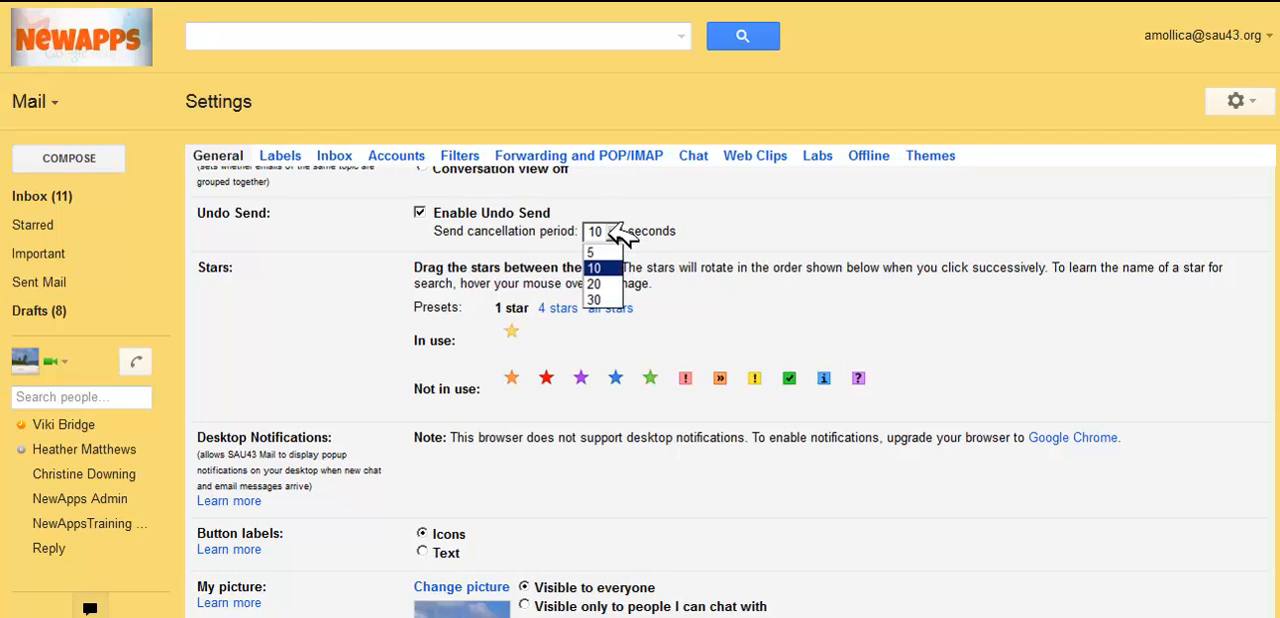
pyautogui.click(607, 301)
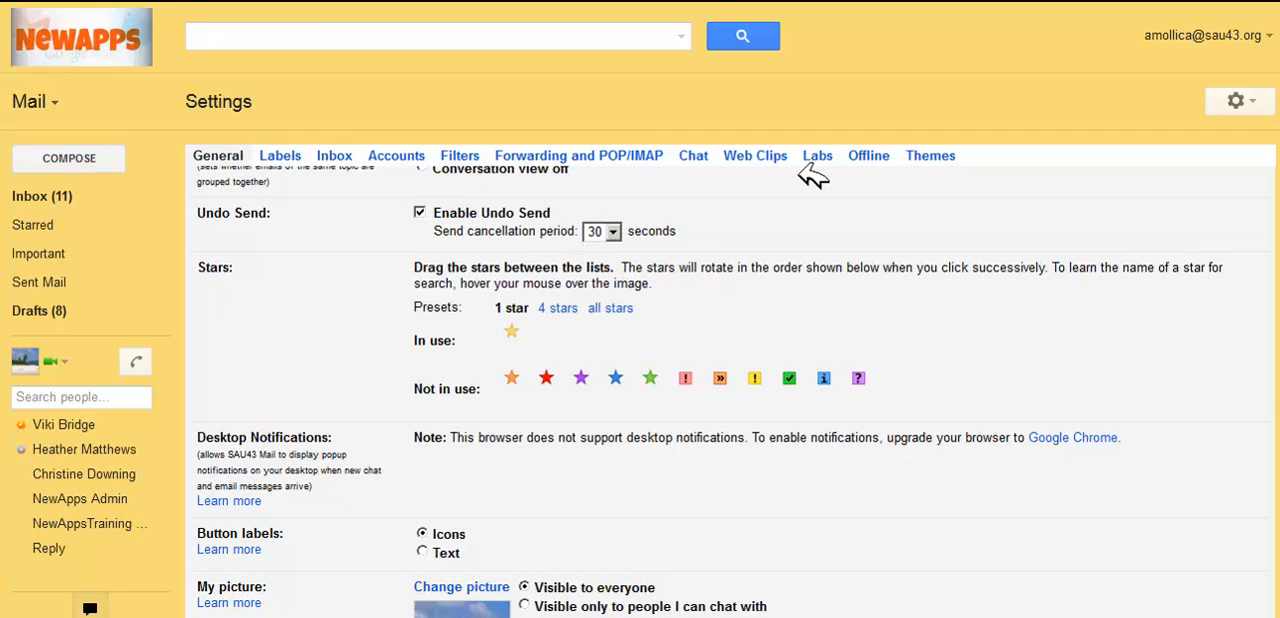
# Step: Upload the Desert image from the Sample Pictures folder as a new profile picture
pyautogui.scroll(-5, 710, 390)
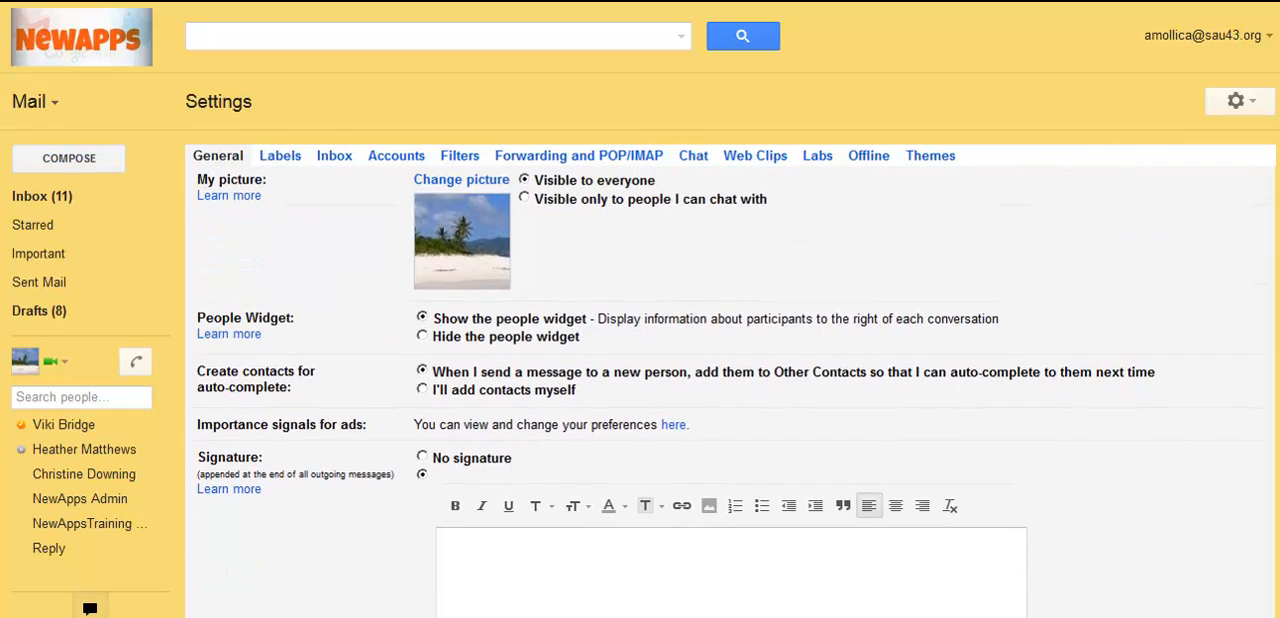
pyautogui.click(469, 180)
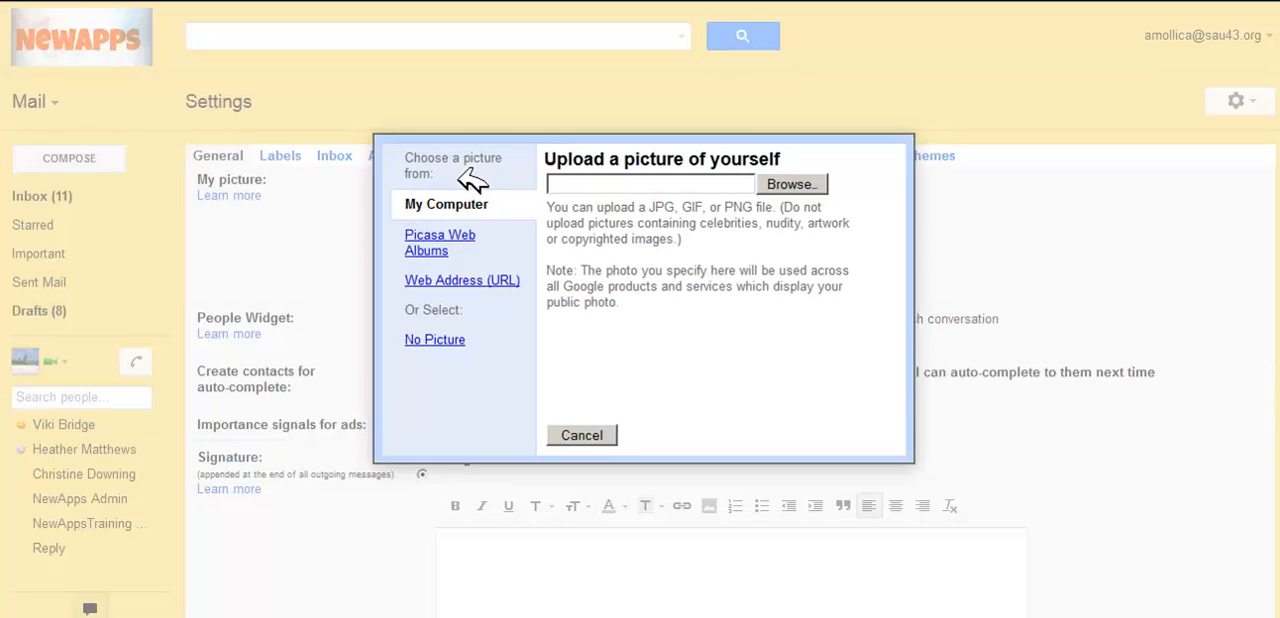
pyautogui.click(790, 184)
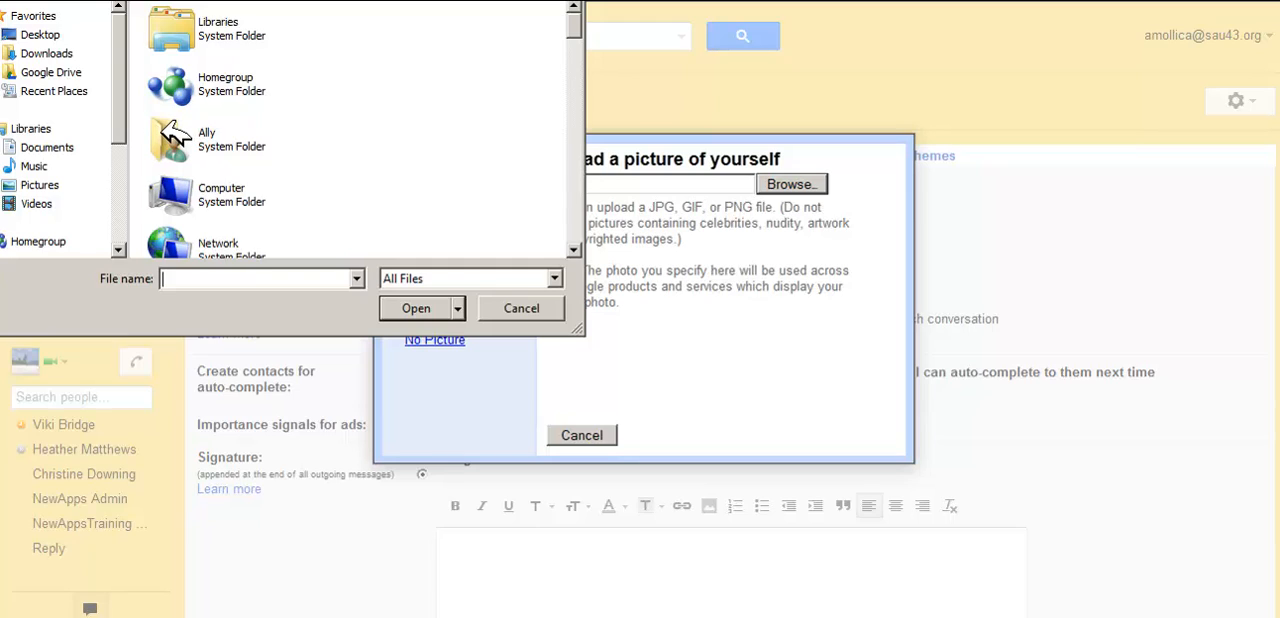
pyautogui.click(70, 52)
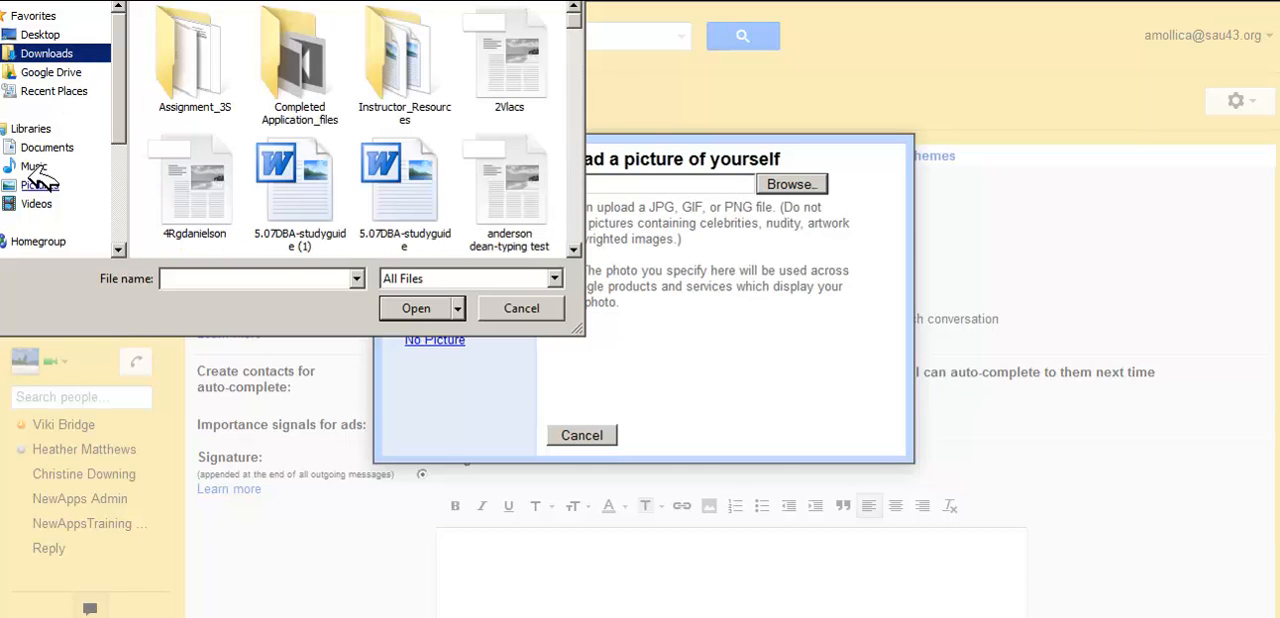
pyautogui.click(38, 185)
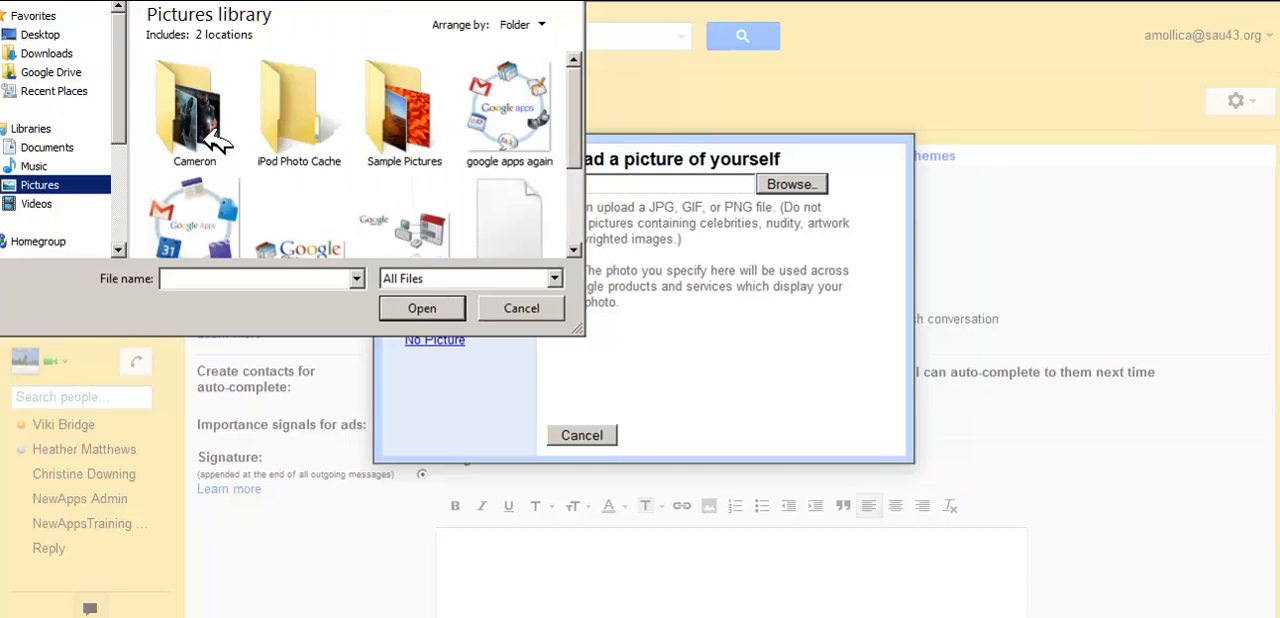
pyautogui.doubleClick(412, 115)
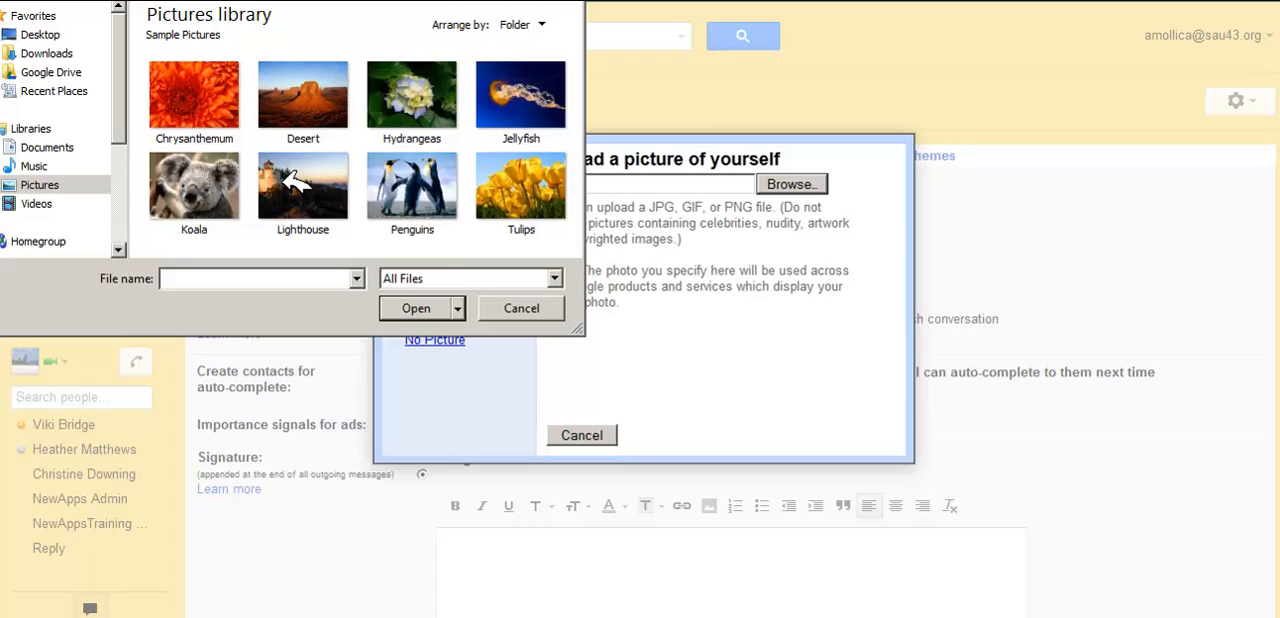
pyautogui.click(320, 102)
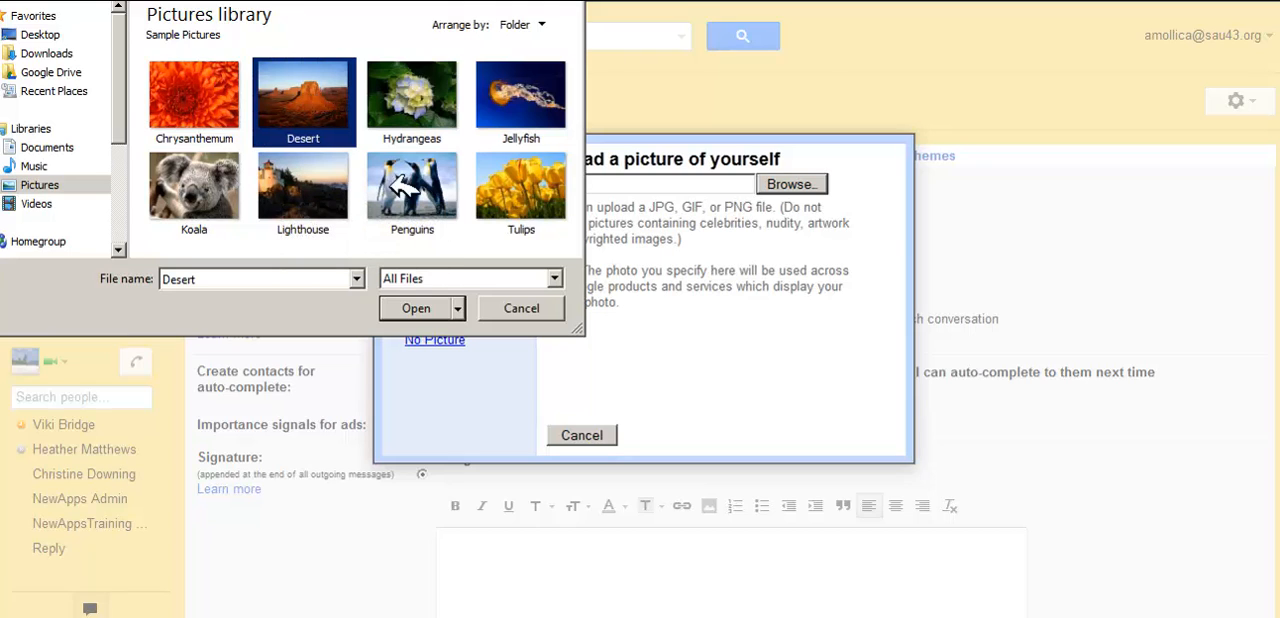
pyautogui.click(430, 309)
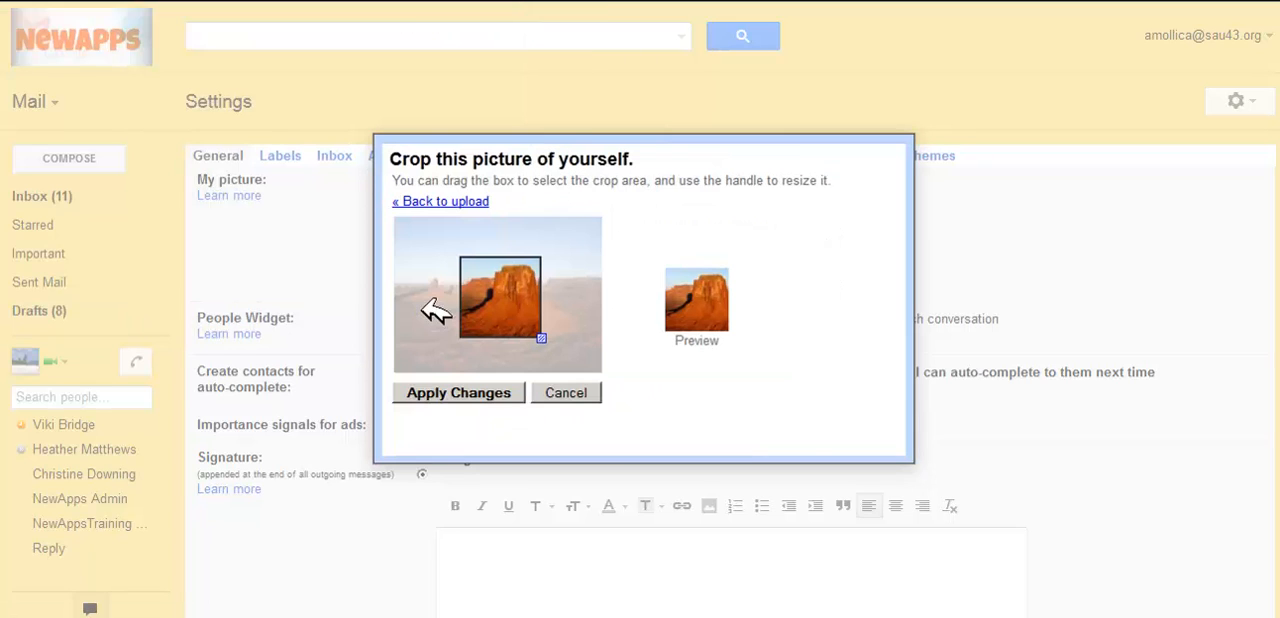
# Step: Enlarge and reposition the crop box to take in the desert butte and the sky beside it, and apply the picture
pyautogui.moveTo(524, 283); pyautogui.dragTo(480, 263)
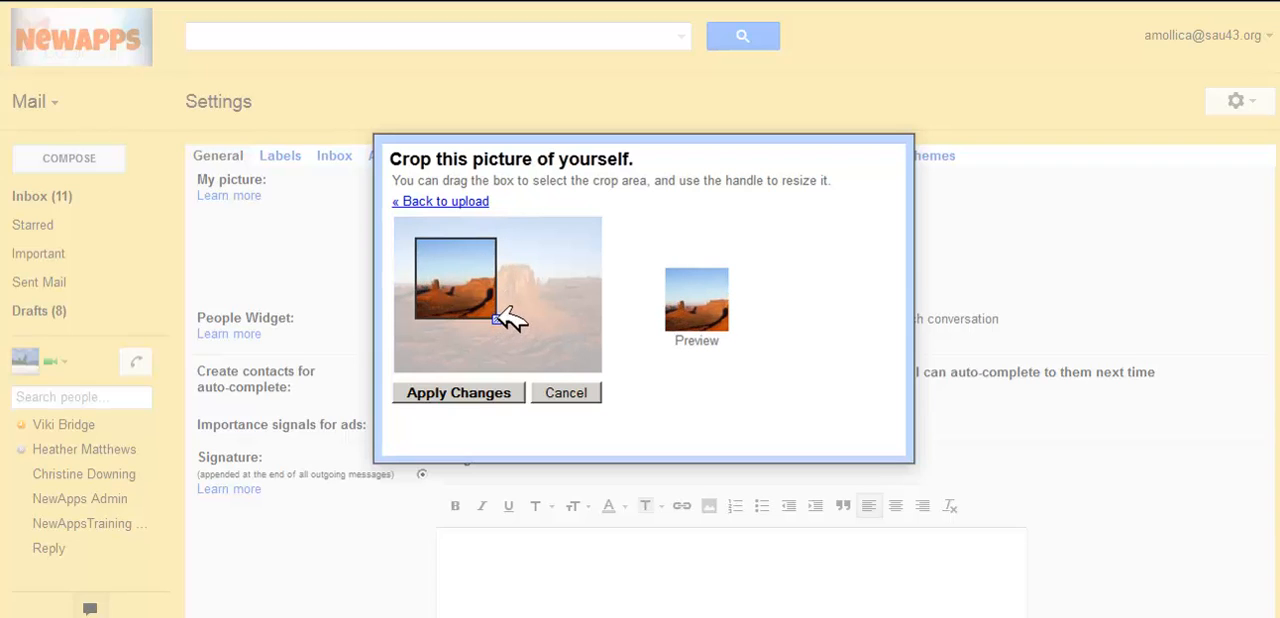
pyautogui.moveTo(496, 319); pyautogui.dragTo(446, 296)
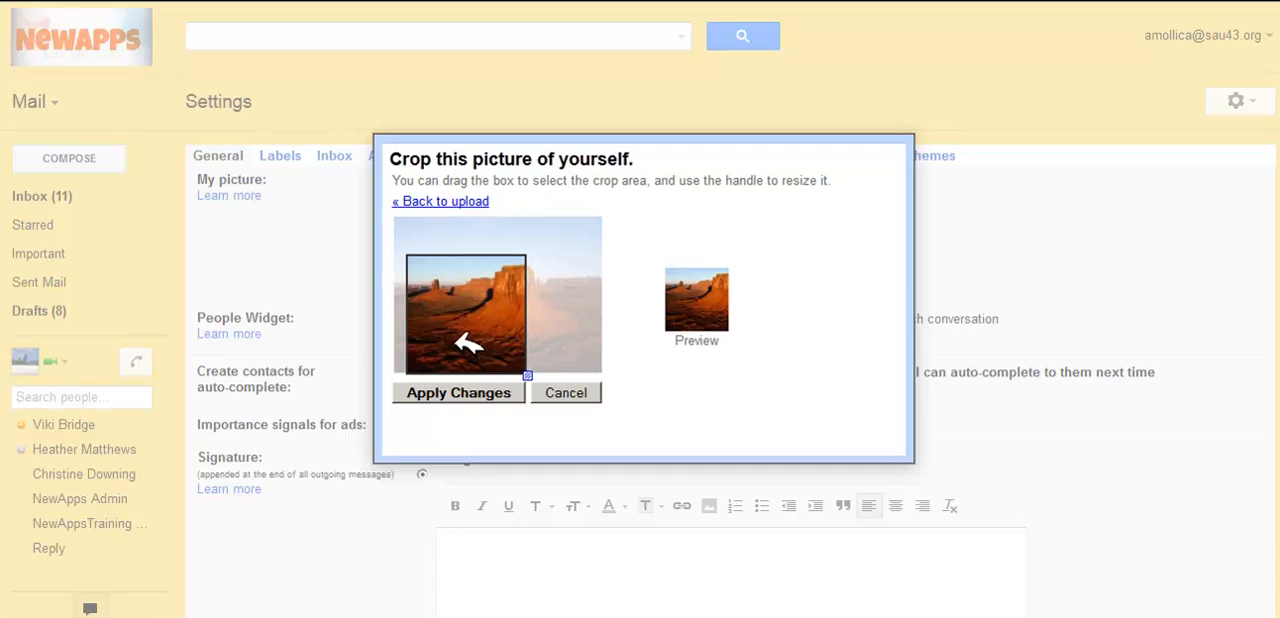
pyautogui.moveTo(457, 349); pyautogui.dragTo(477, 320)
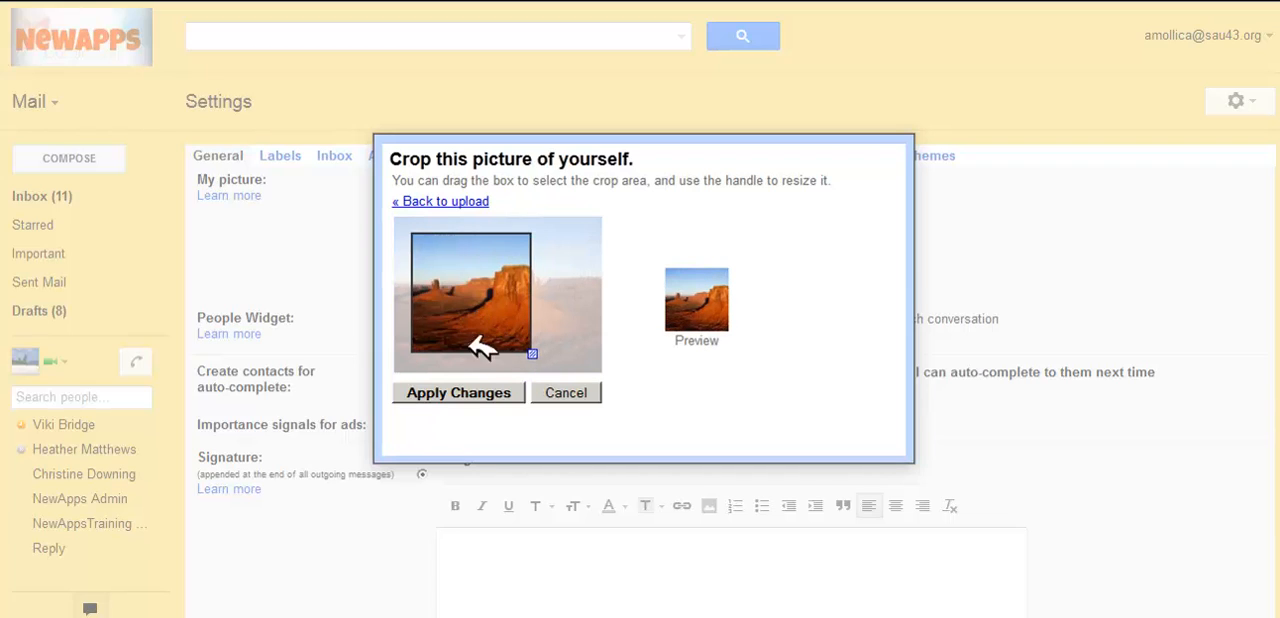
pyautogui.click(495, 392)
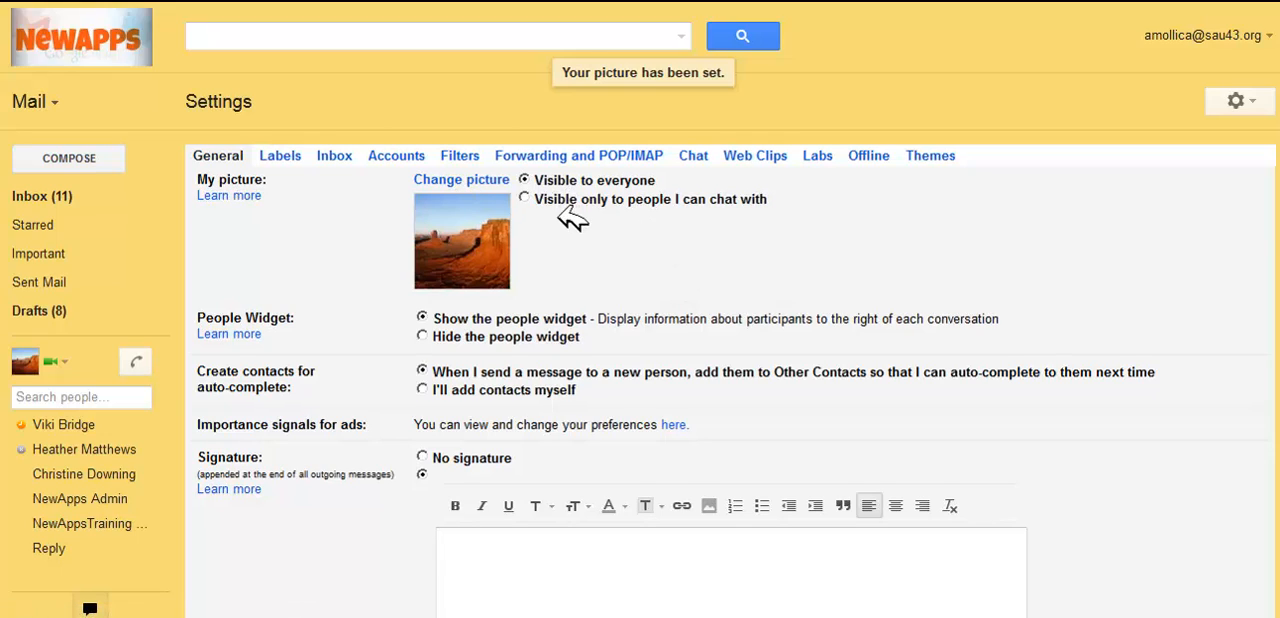
# Step: With a web address as the new picture source, copy the image location of miami-beach.jpg from the Google image results for beach
pyautogui.click(476, 180)
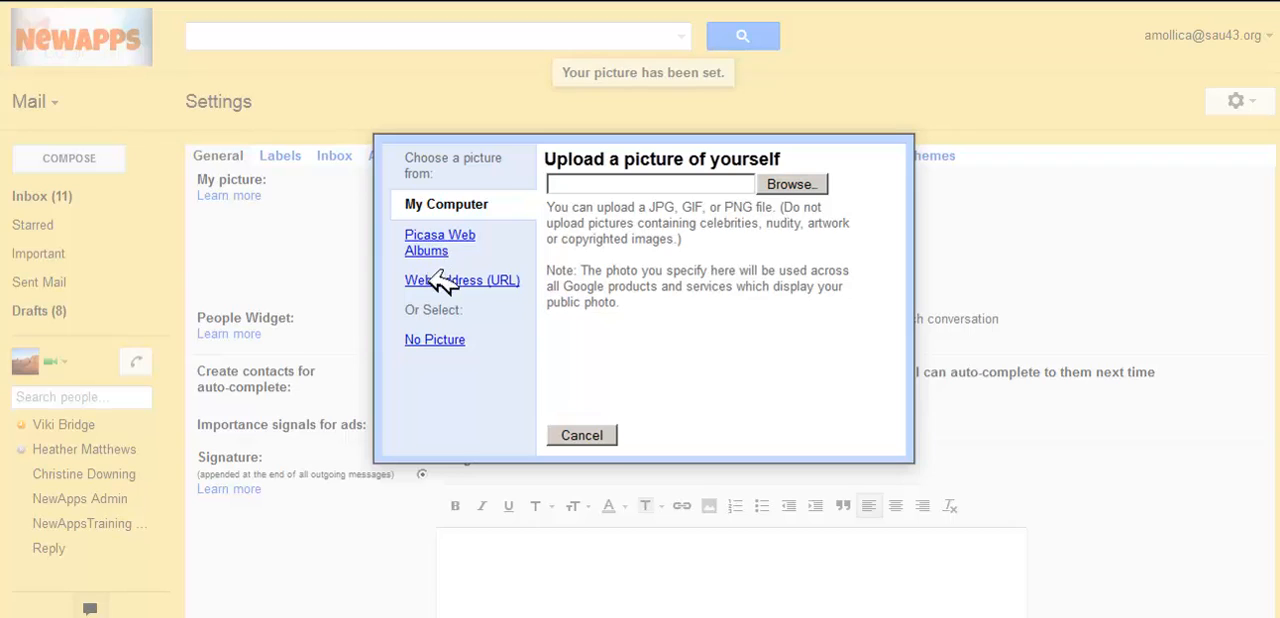
pyautogui.click(478, 281)
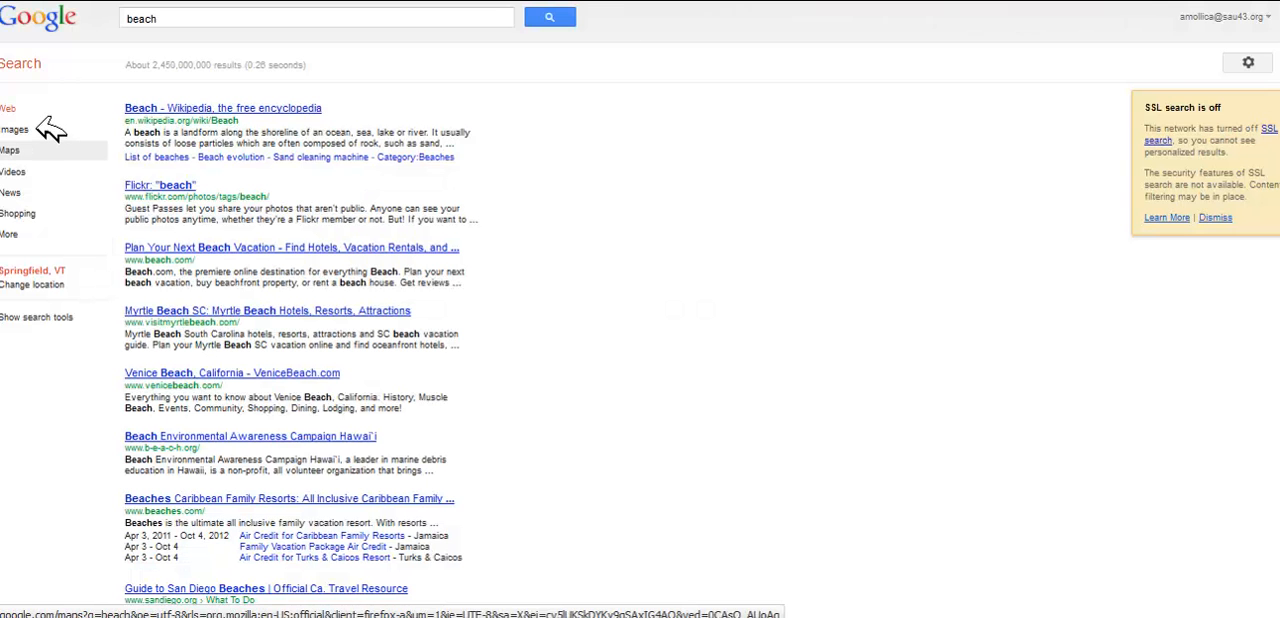
pyautogui.click(22, 125)
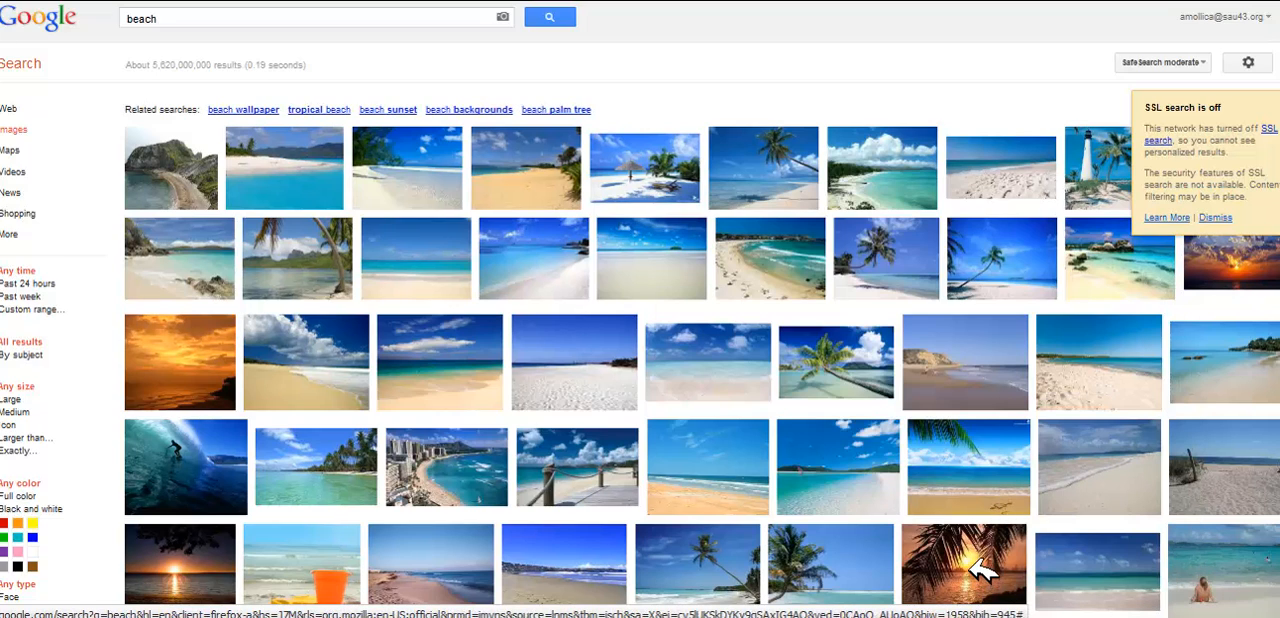
pyautogui.moveTo(985, 575)
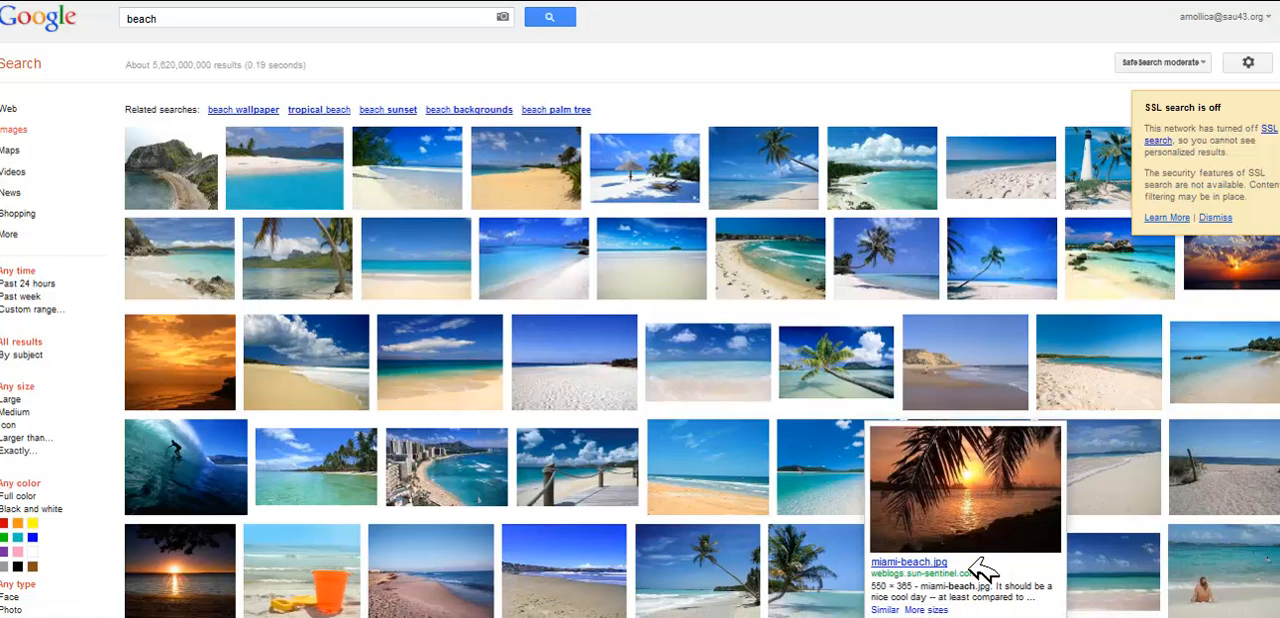
pyautogui.click(985, 572)
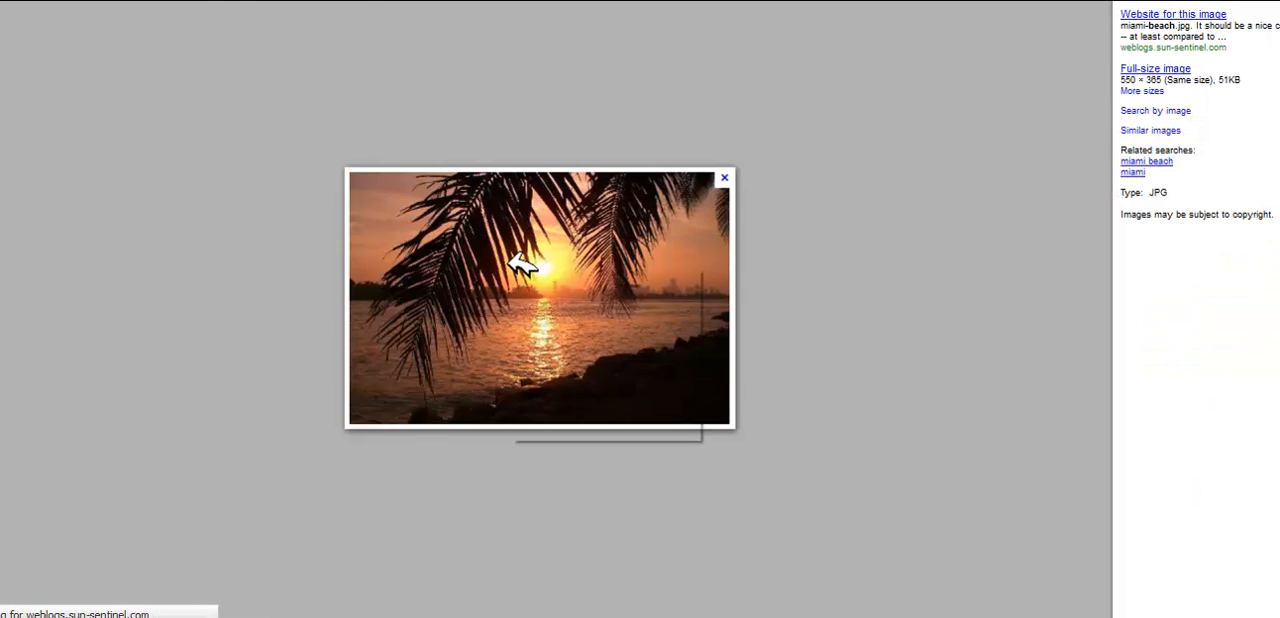
pyautogui.rightClick(521, 264)
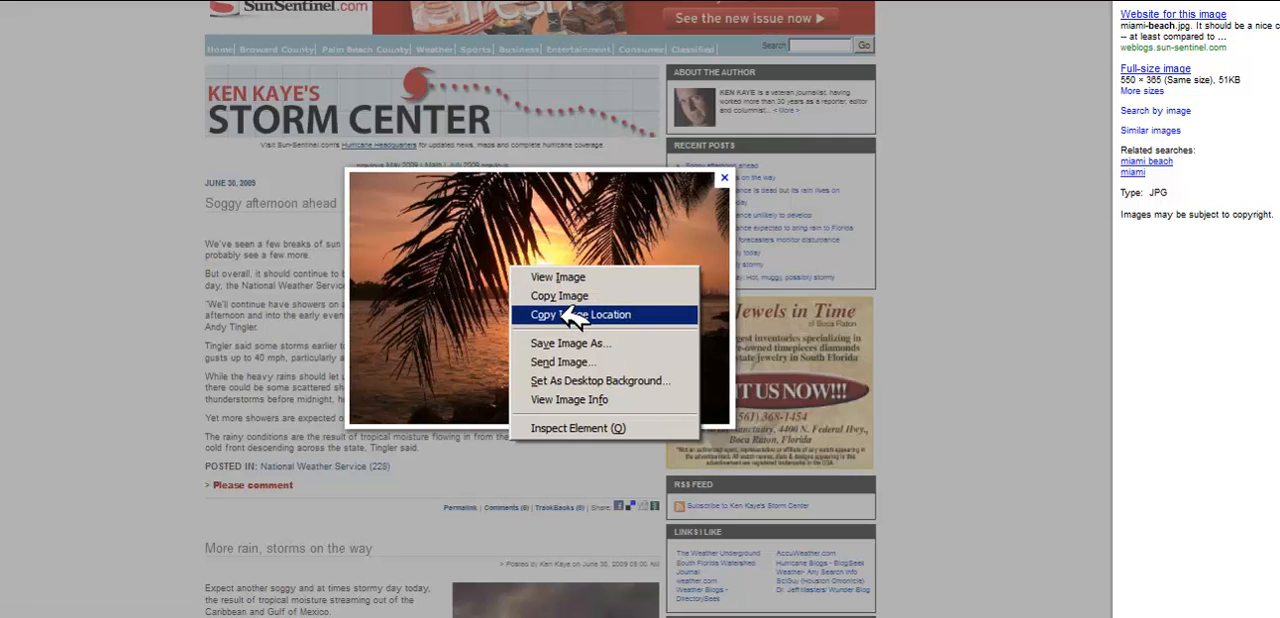
pyautogui.click(572, 316)
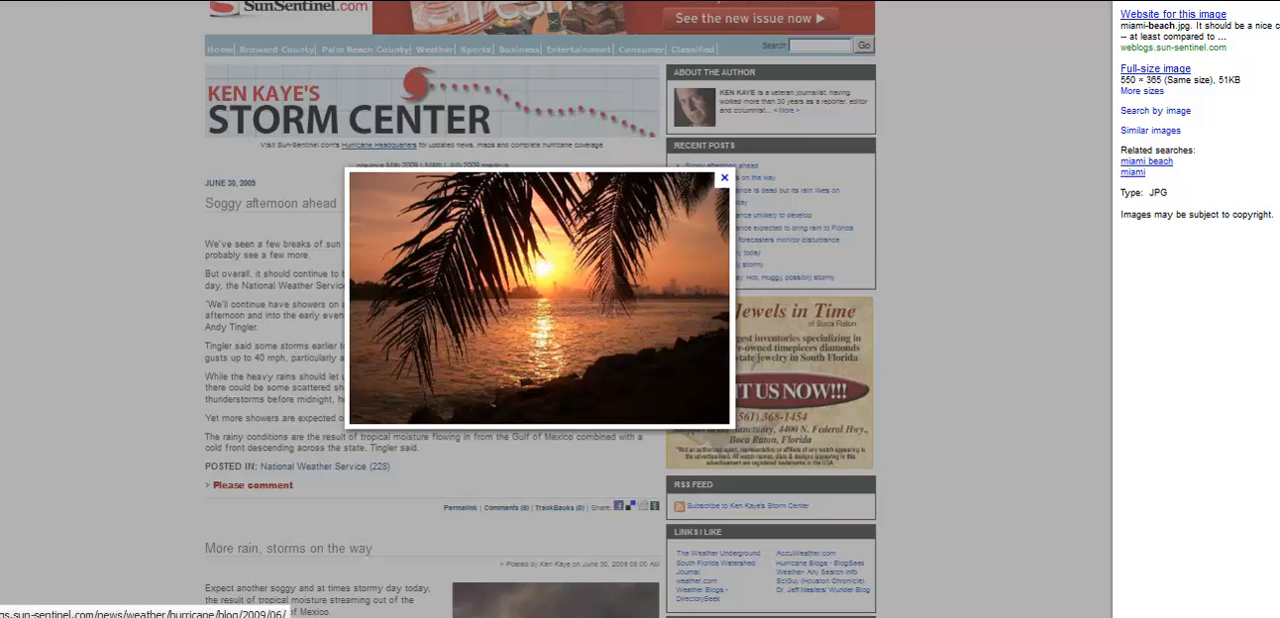
# Step: Return to the mail settings, paste the copied miami-beach.jpg address as the image URL and select that image
pyautogui.hotkey('ctrl', 'shift', 'Tab')
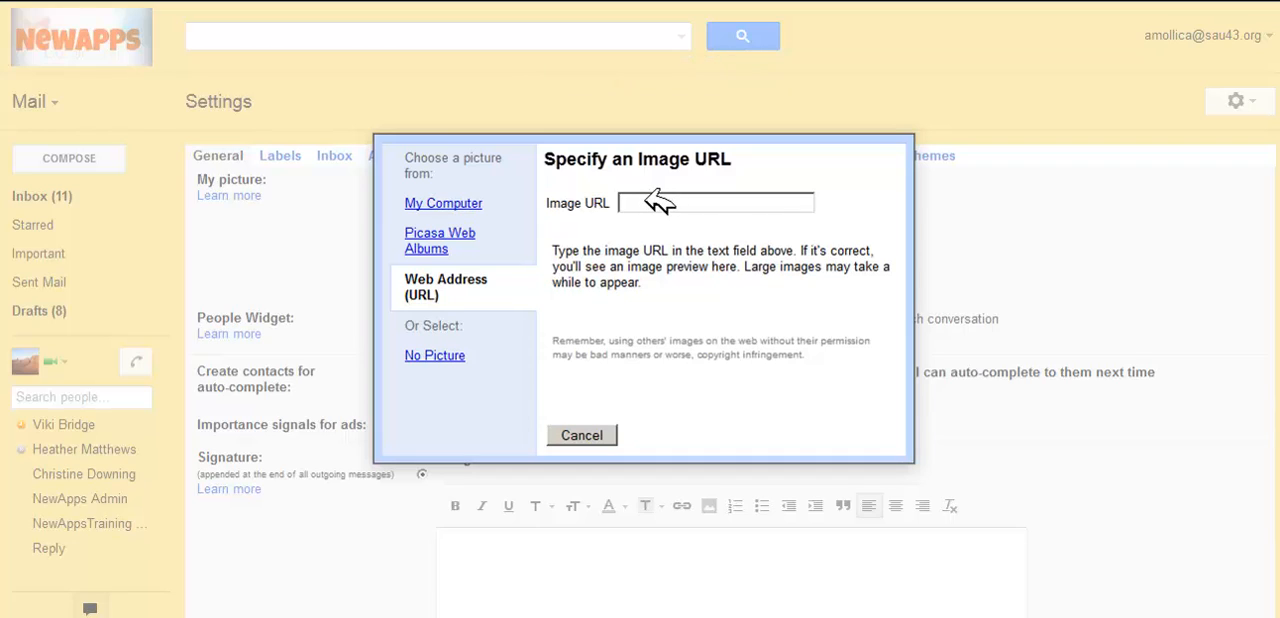
pyautogui.hotkey('ctrl', 'v')
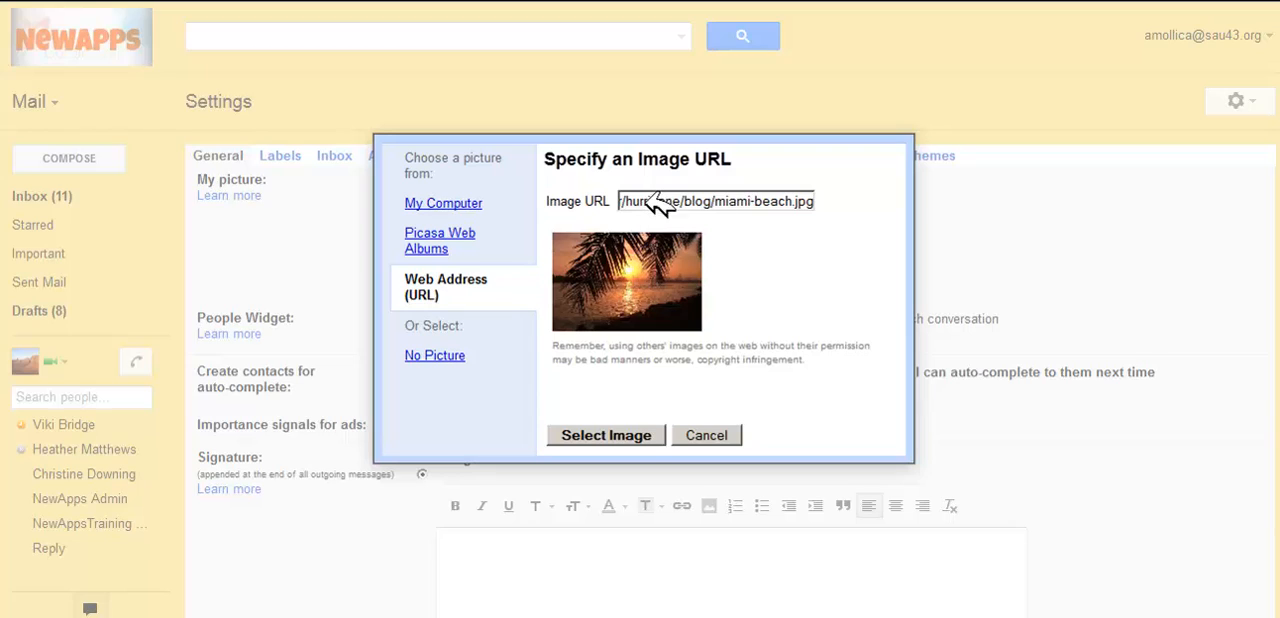
pyautogui.click(641, 437)
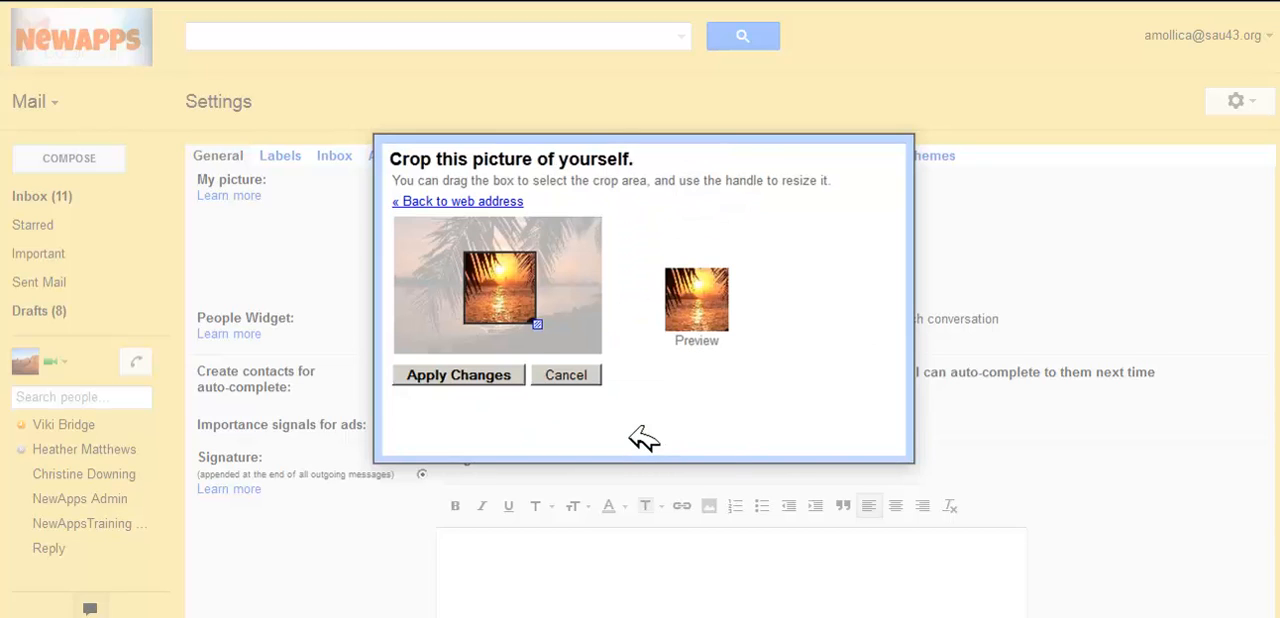
# Step: Enlarge the crop box to almost the full image height, place it around the sunset and palm fronds, and apply the picture
pyautogui.moveTo(512, 286); pyautogui.dragTo(448, 252)
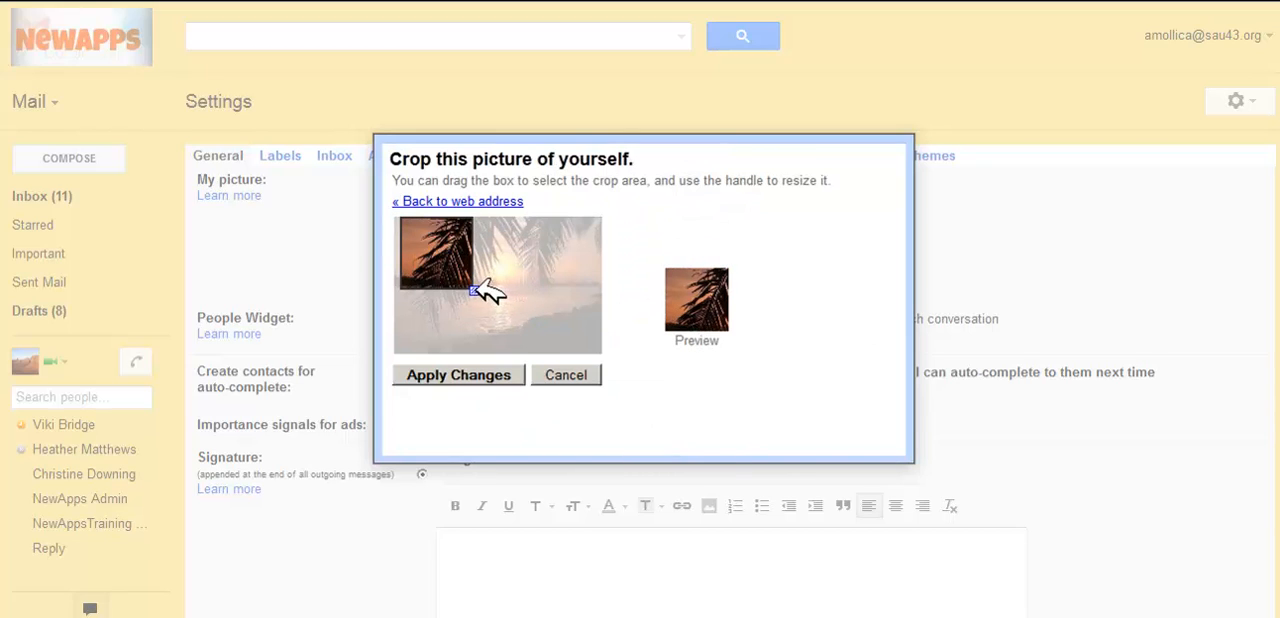
pyautogui.moveTo(487, 290); pyautogui.dragTo(540, 345)
pyautogui.moveTo(474, 286); pyautogui.dragTo(510, 298)
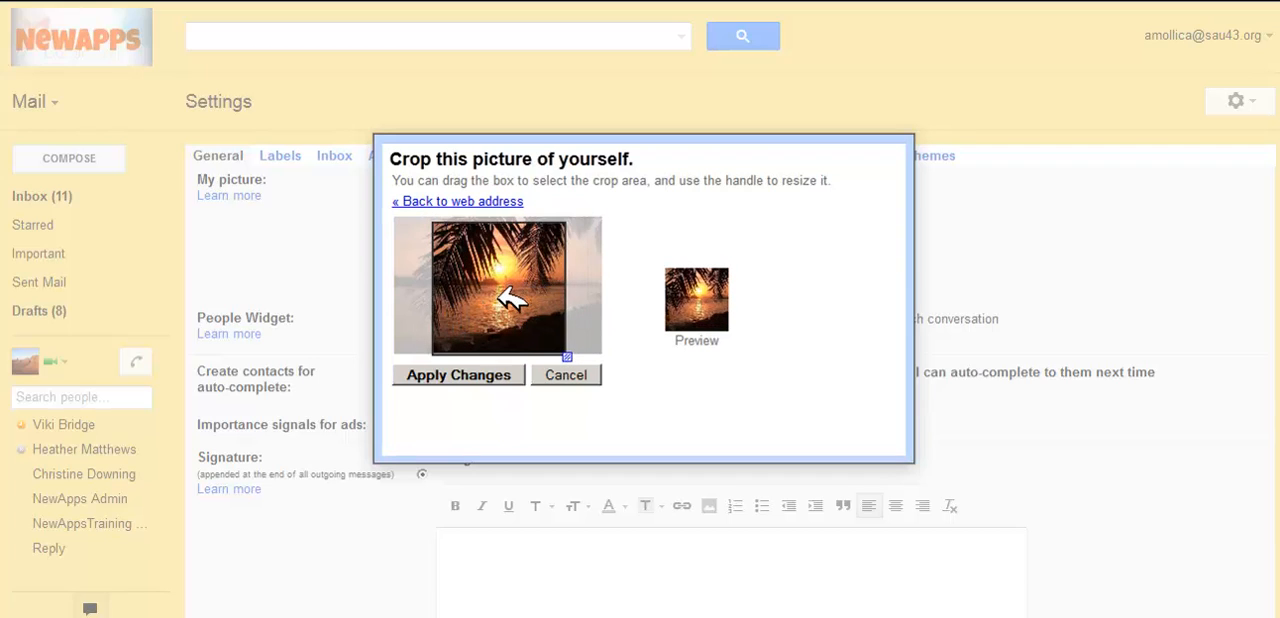
pyautogui.click(491, 374)
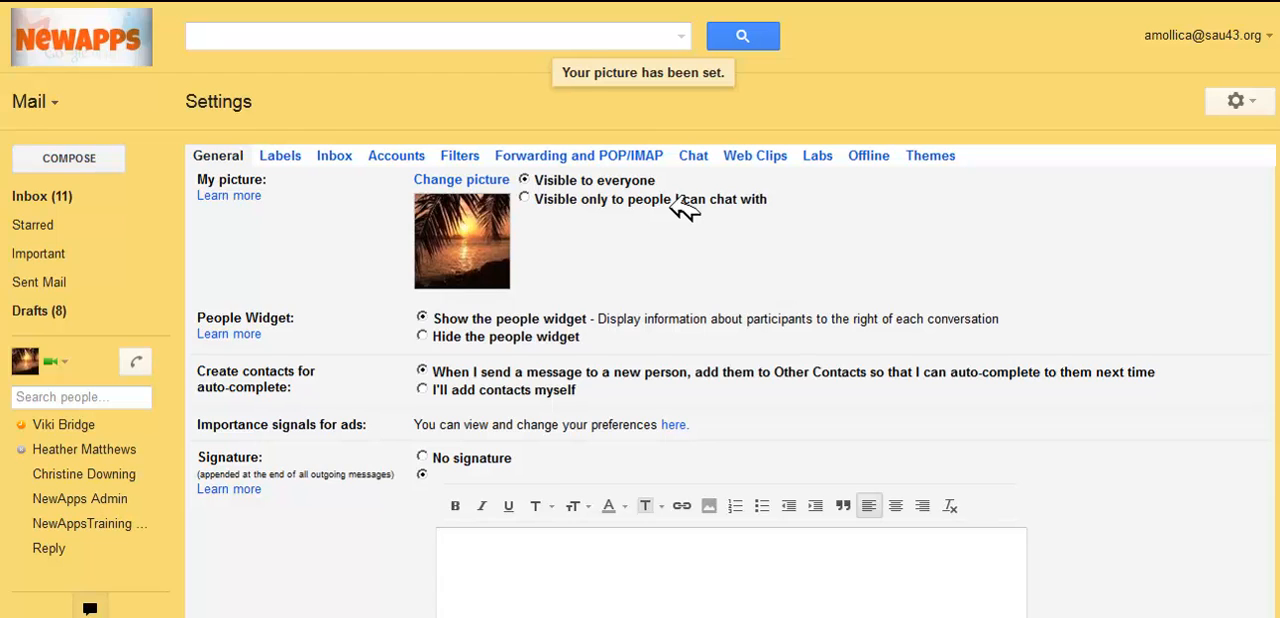
# Step: Write a two-line email signature with the sender's full name and the title Google Apps Trainer
pyautogui.scroll(-3, 729, 398)
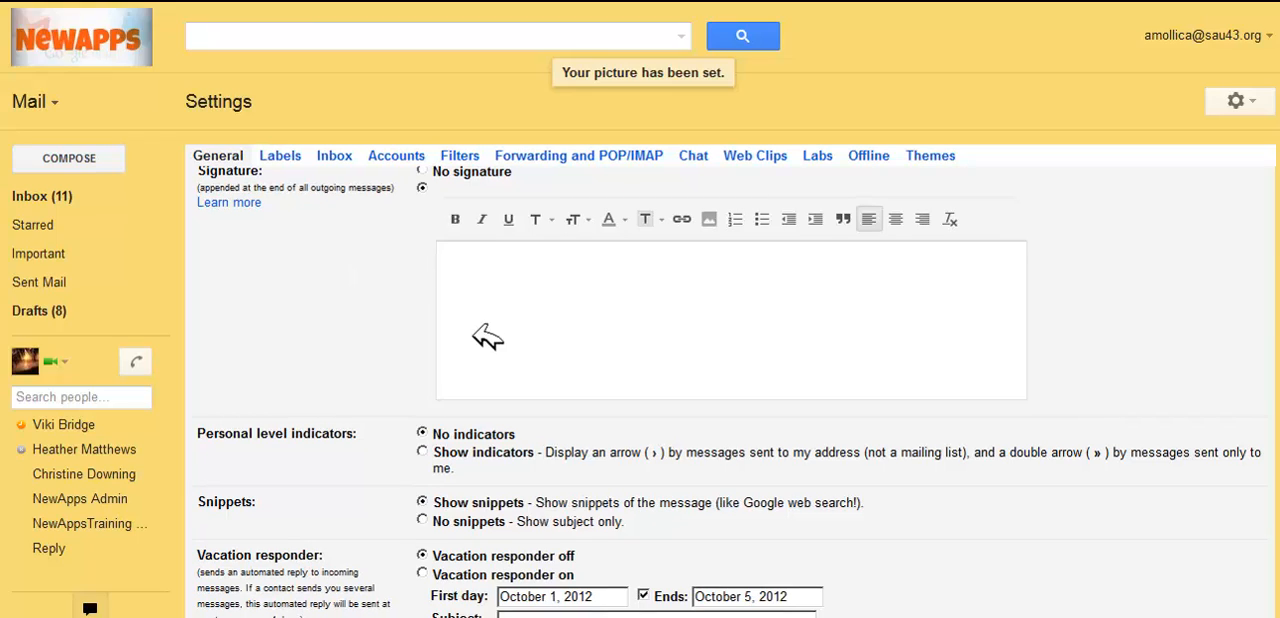
pyautogui.click(484, 273)
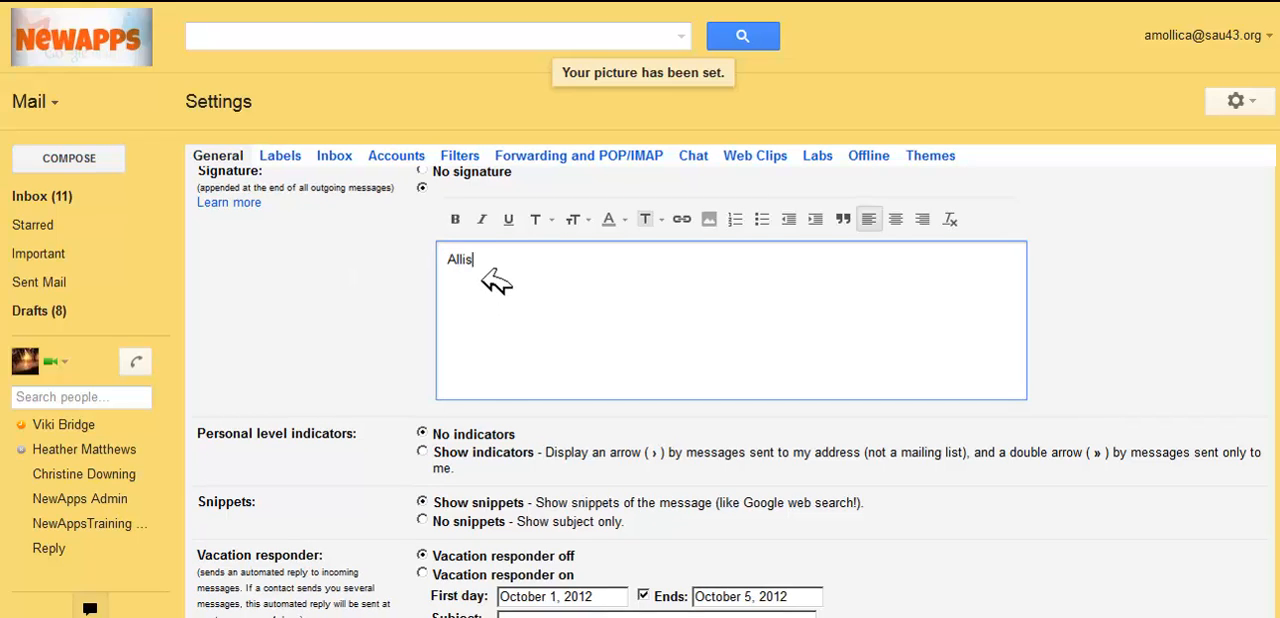
pyautogui.press('Return')
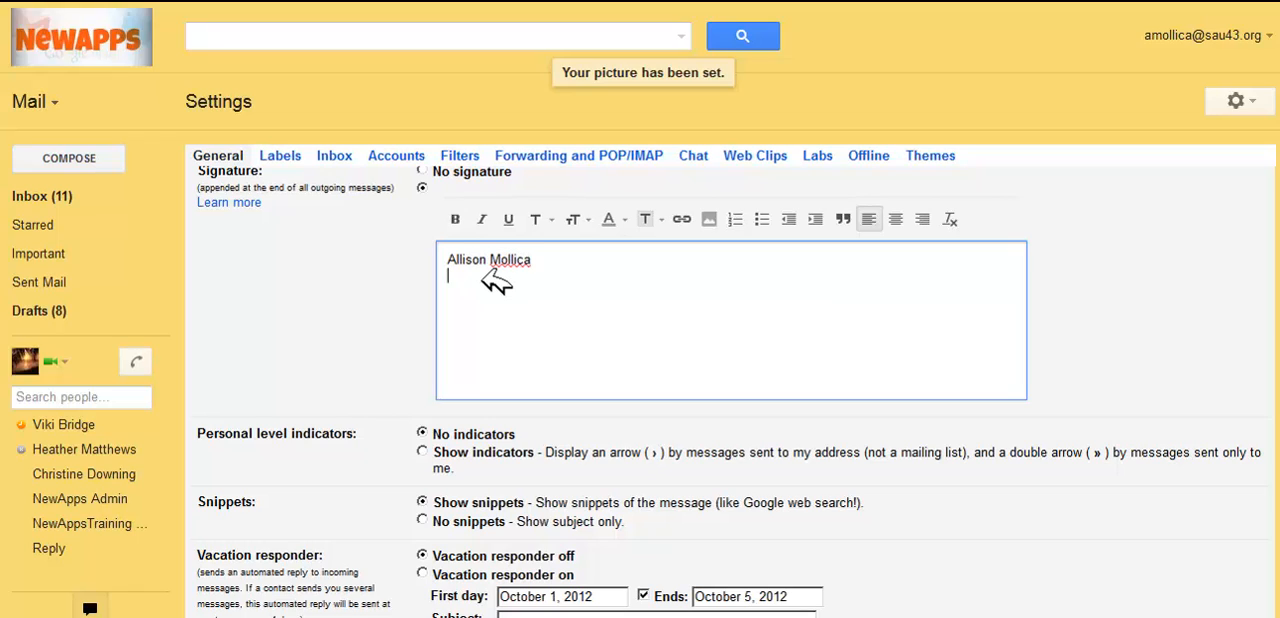
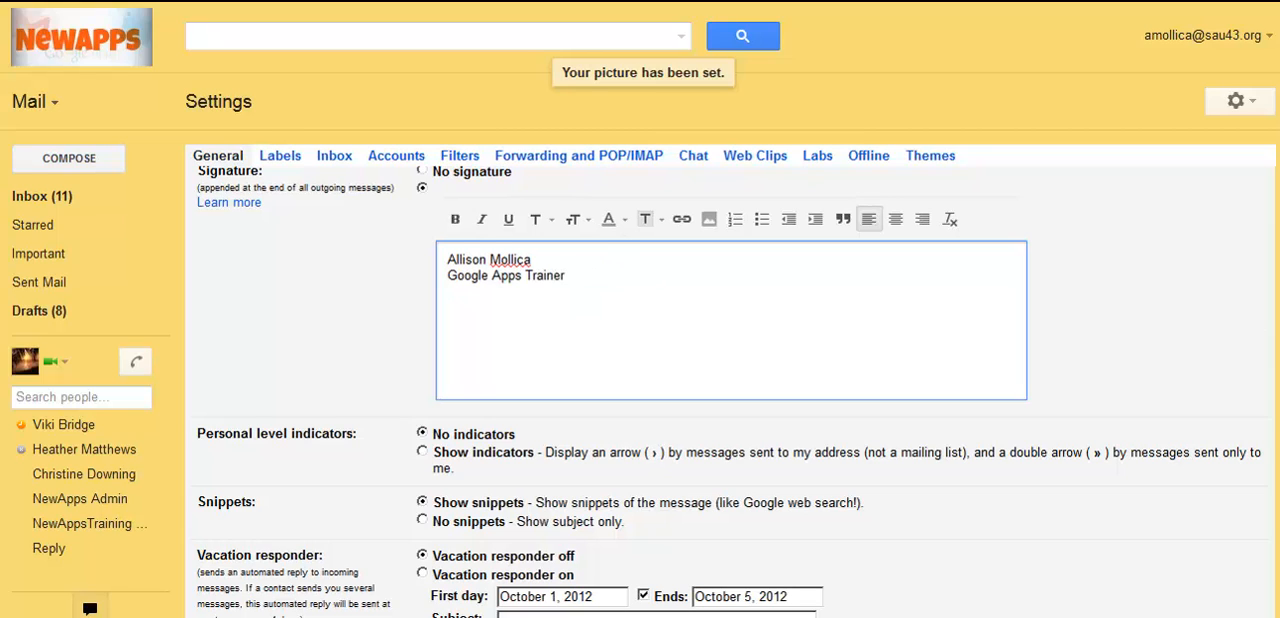
# Step: Turn on the vacation responder from October 10, 2012 to October 17, 2012, with the subject "Out of the message"
pyautogui.scroll(-3, 730, 390)
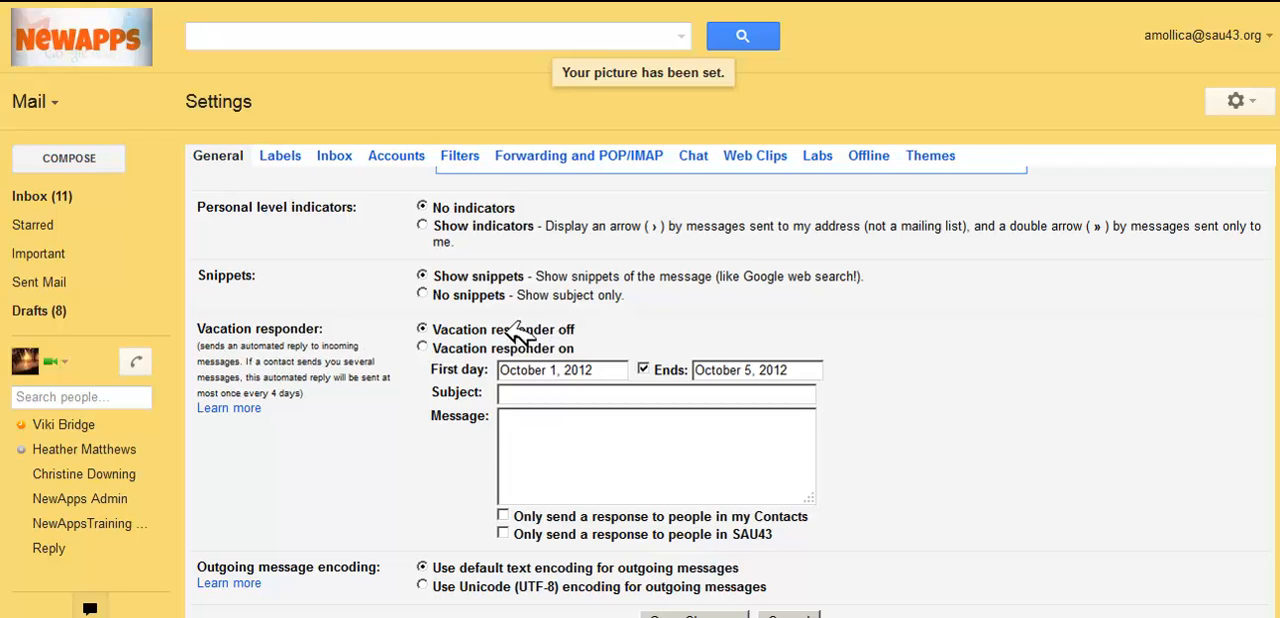
pyautogui.click(422, 346)
pyautogui.click(598, 372)
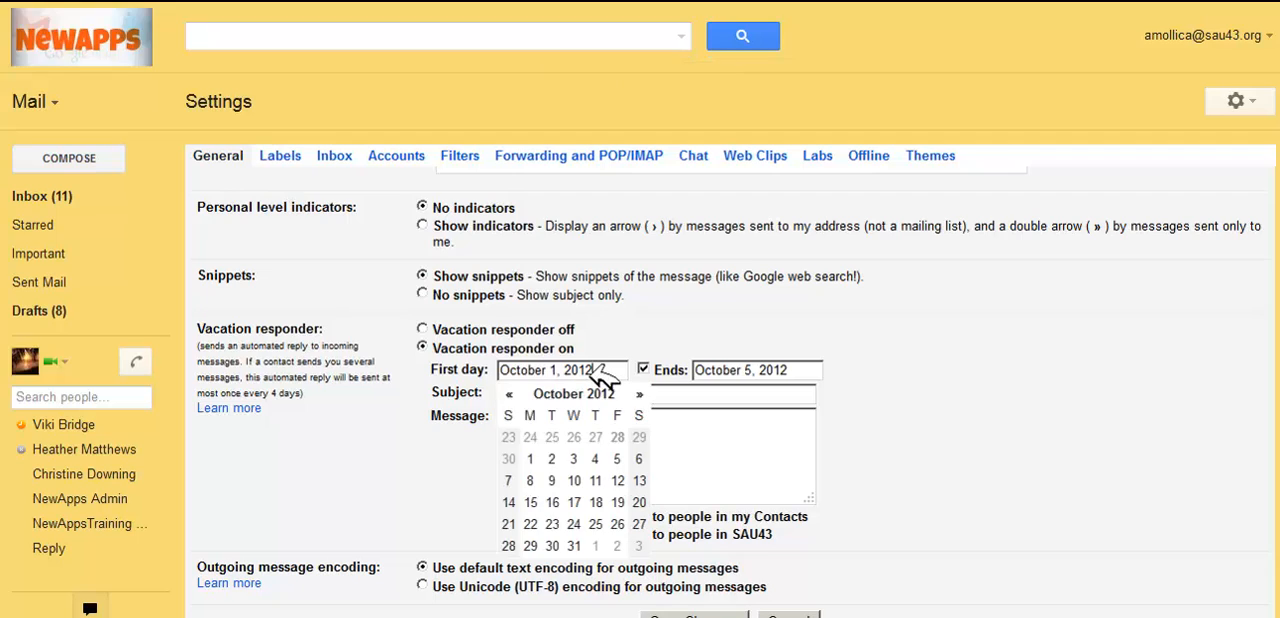
pyautogui.click(574, 480)
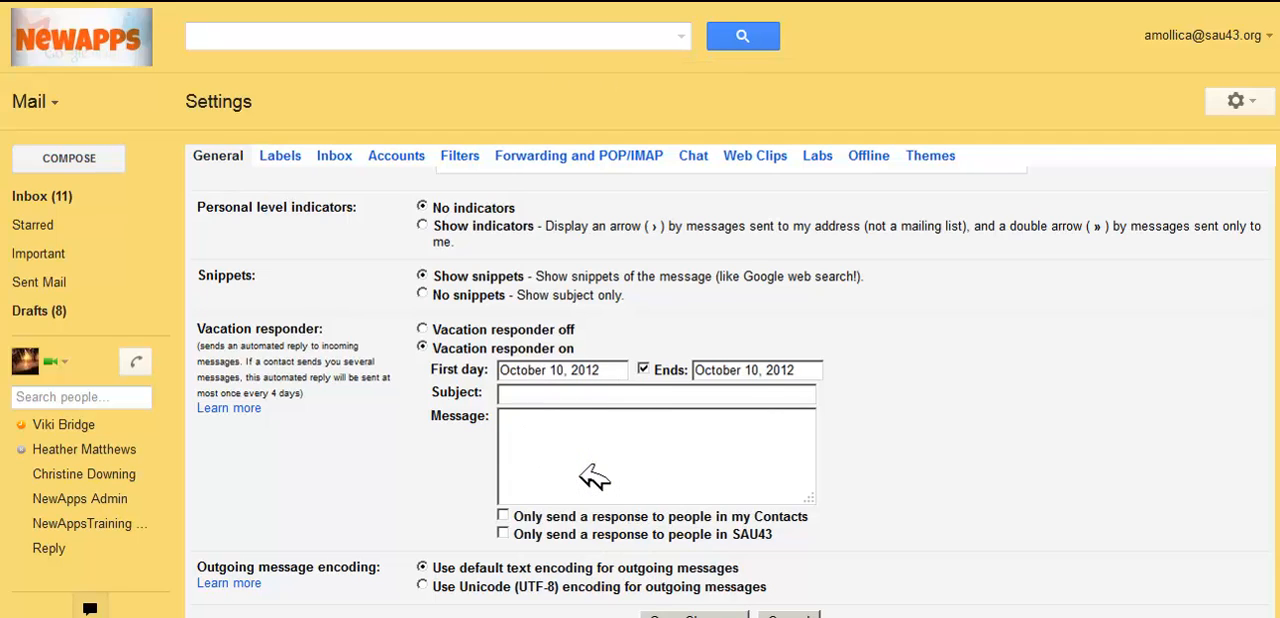
pyautogui.click(806, 371)
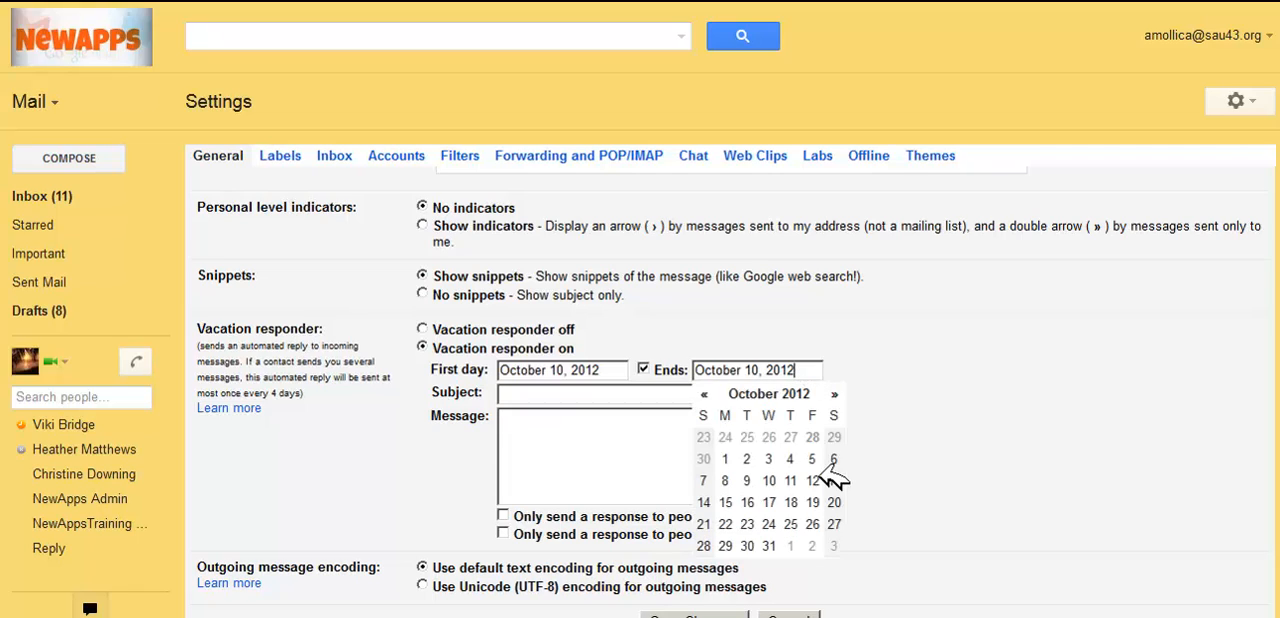
pyautogui.click(782, 500)
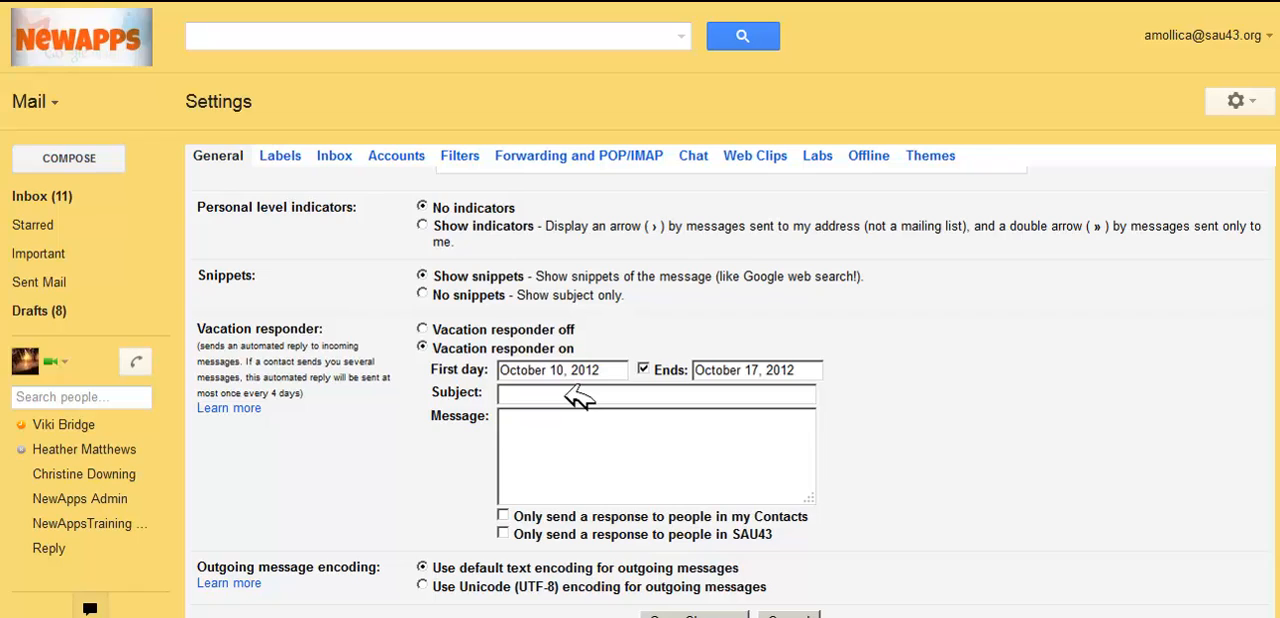
pyautogui.write('Out of the office')
pyautogui.write('age')
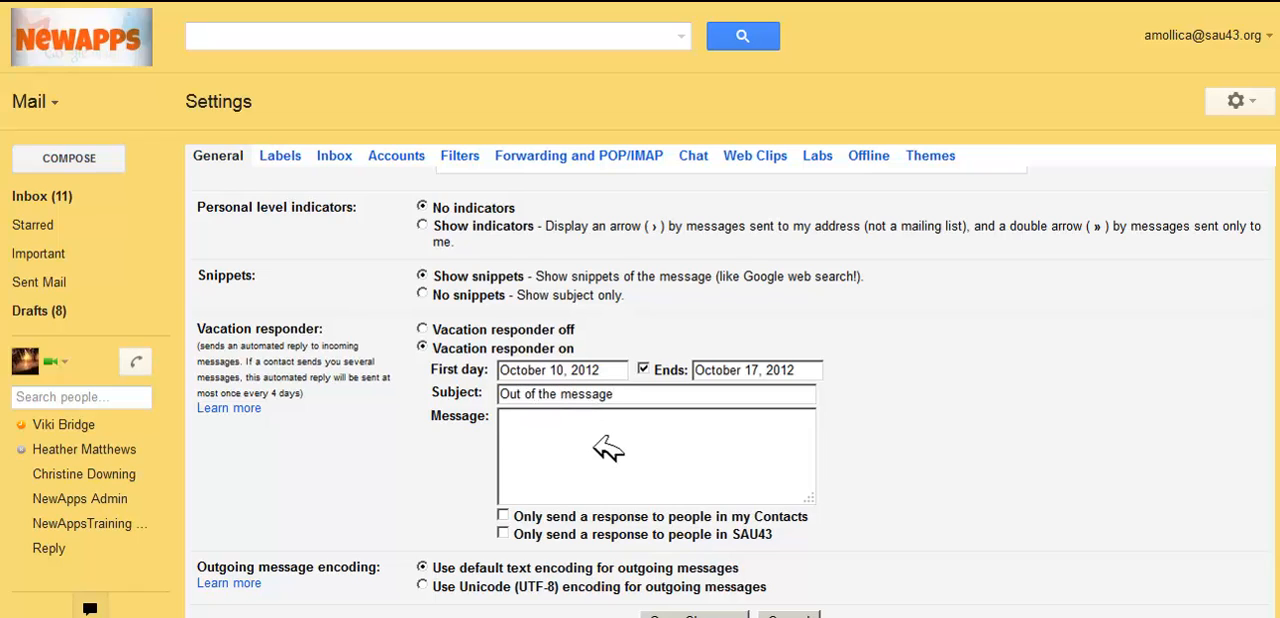
# Step: Write the responder message "Please contact" followed by a colleague's full name, and save the settings changes
pyautogui.click(609, 452)
pyautogui.write('Please contact ')
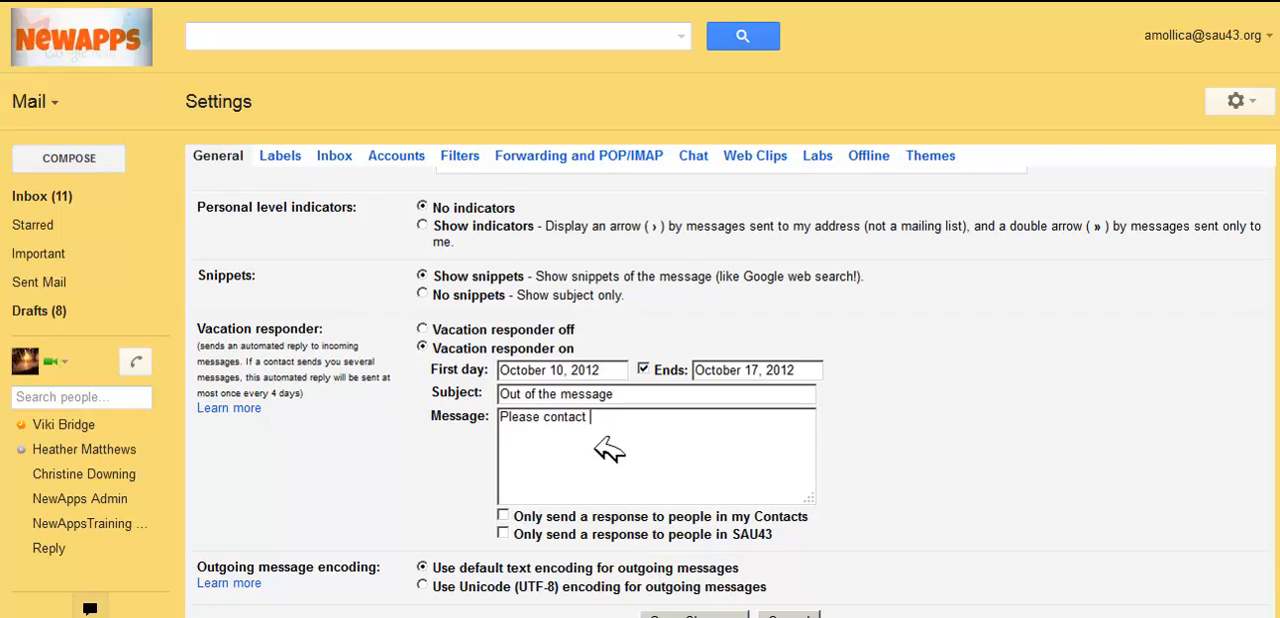
pyautogui.write('anothe')
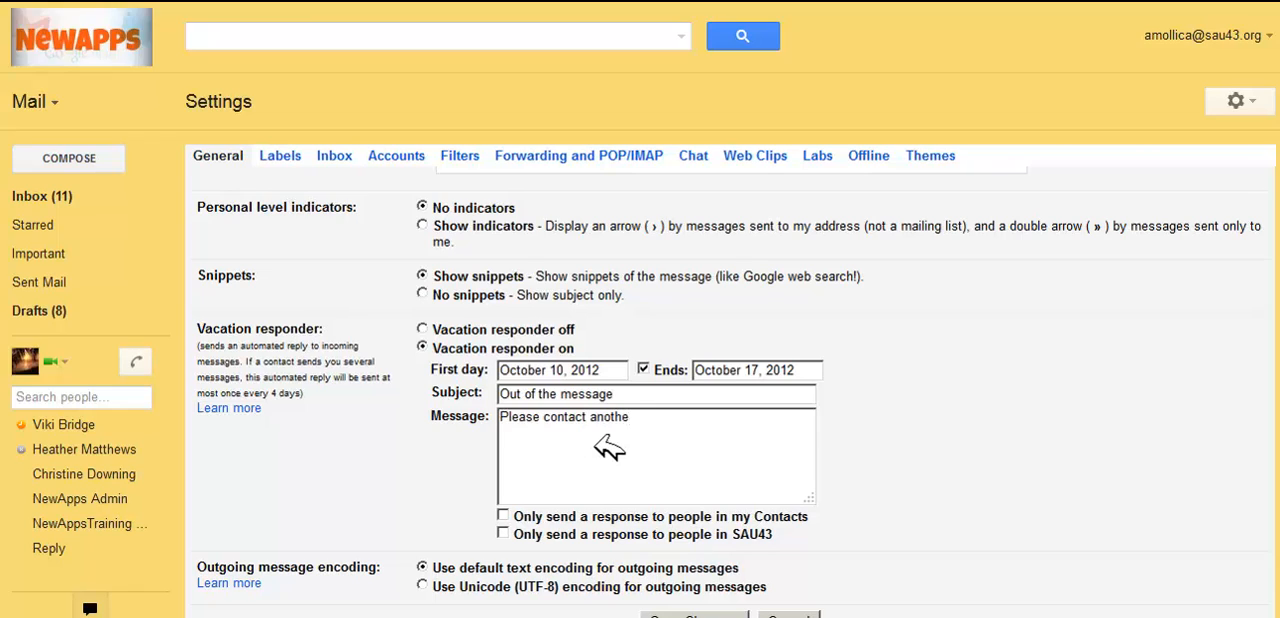
pyautogui.press('BackSpace')
pyautogui.press('BackSpace')
pyautogui.press('BackSpace')
pyautogui.press('BackSpace')
pyautogui.press('BackSpace')
pyautogui.press('BackSpace')
pyautogui.write('Siuz')
pyautogui.press('BackSpace')
pyautogui.press('BackSpace')
pyautogui.press('BackSpace')
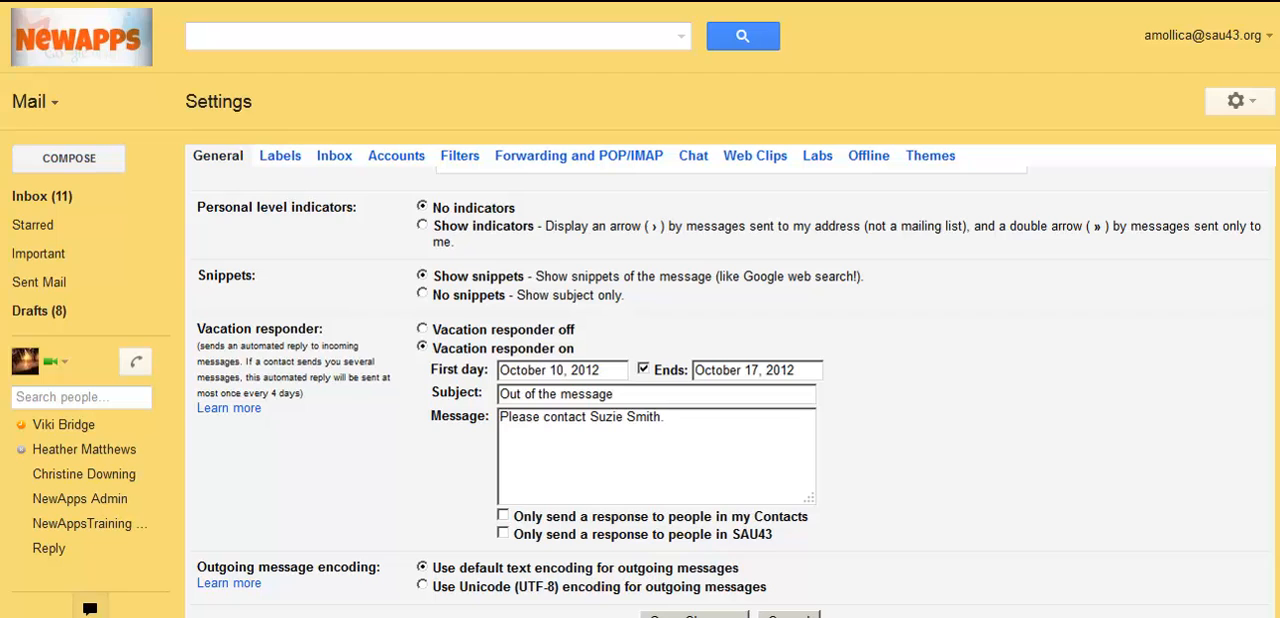
pyautogui.scroll(-3, 730, 400)
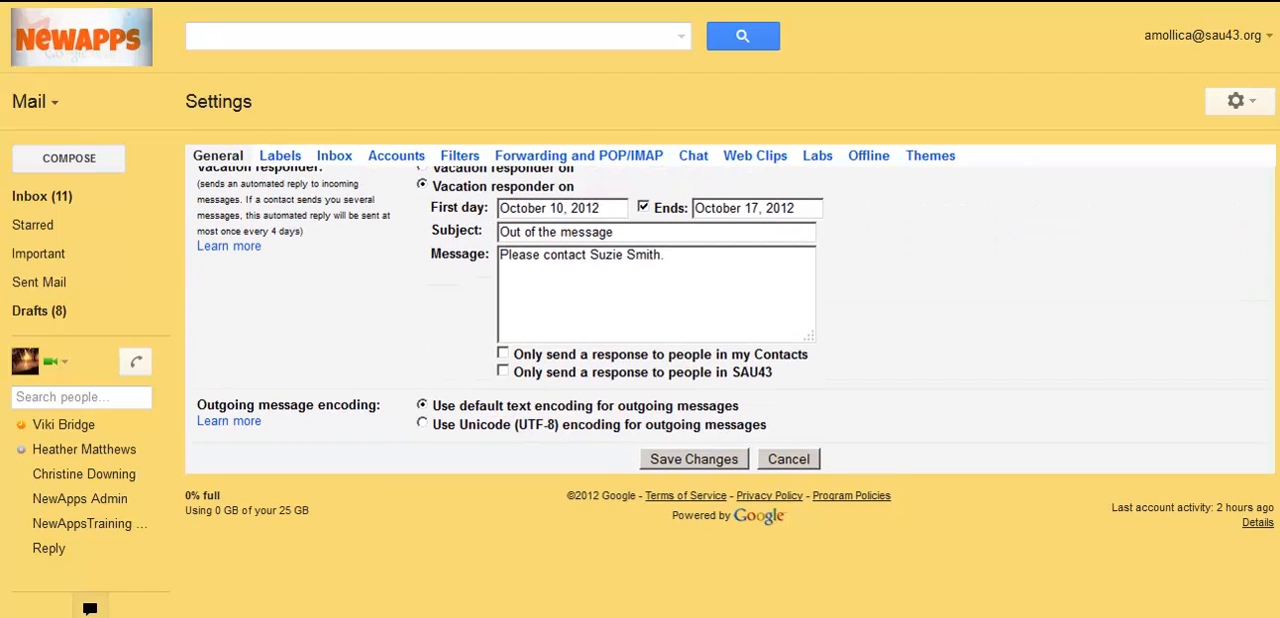
pyautogui.click(714, 458)
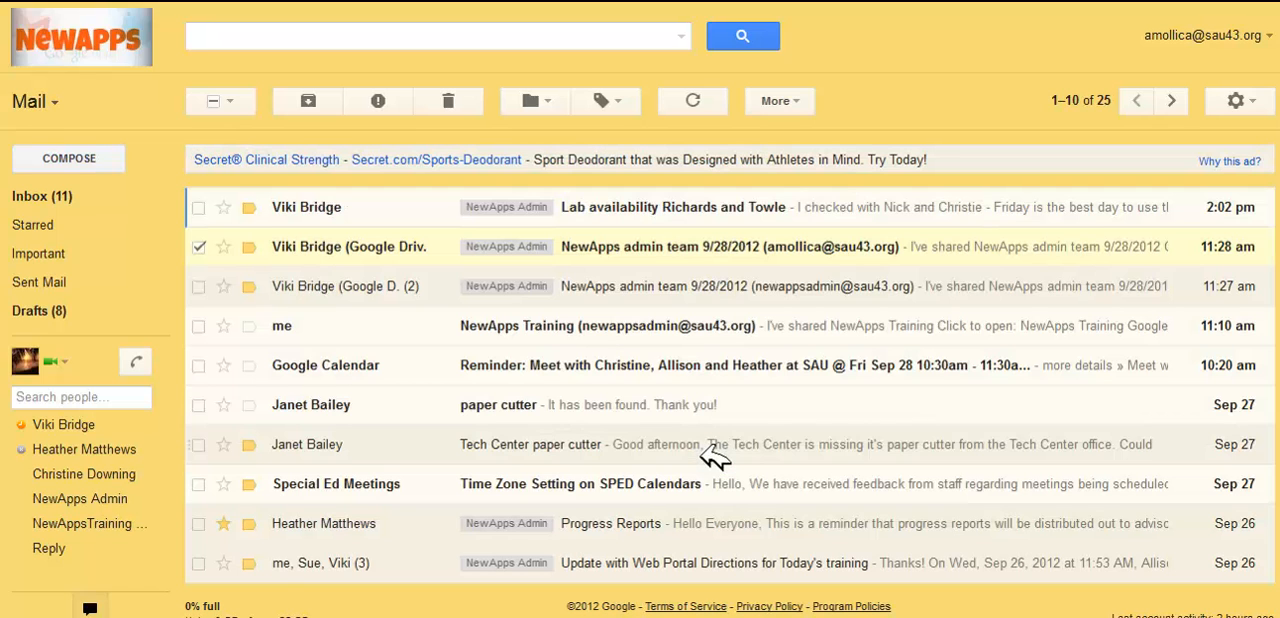
# Step: Preview the contact cards and profile pictures of message senders in the inbox
pyautogui.moveTo(322, 246)
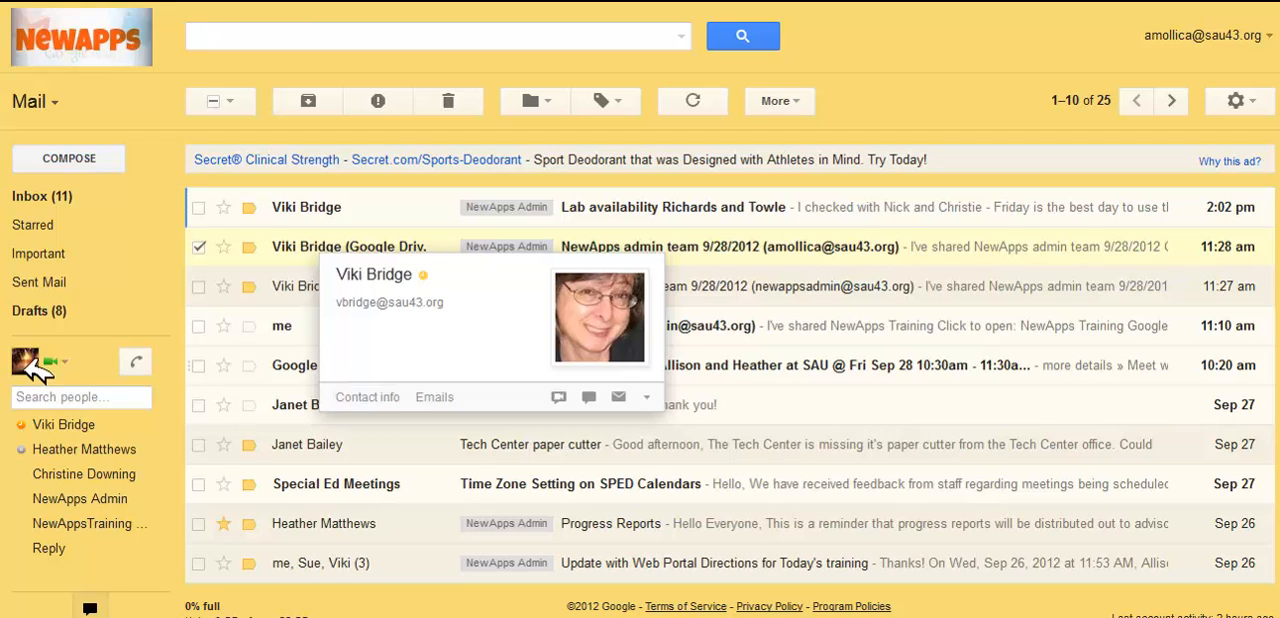
pyautogui.moveTo(40, 368)
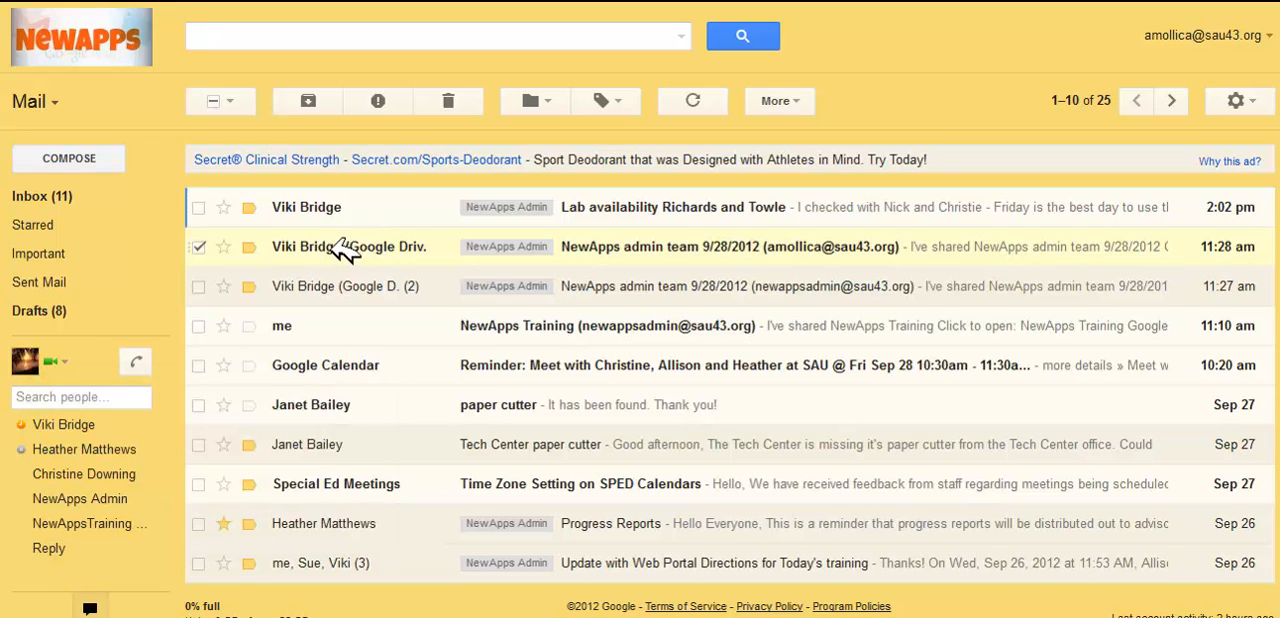
pyautogui.moveTo(343, 248)
pyautogui.moveTo(322, 404)
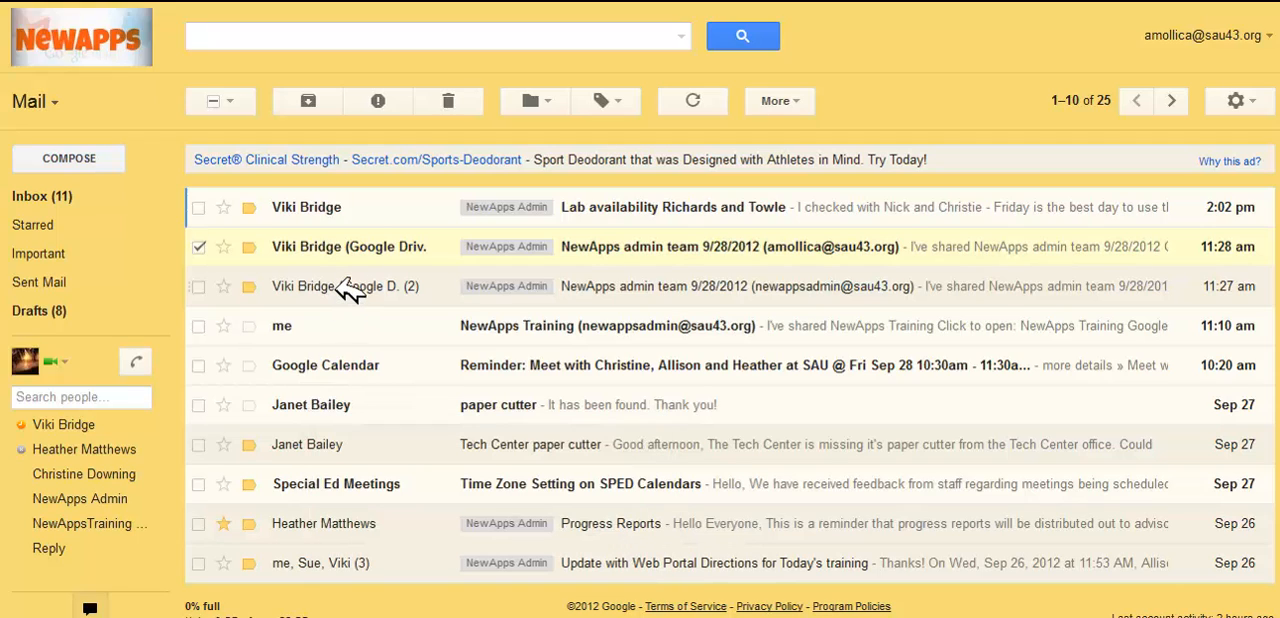
pyautogui.moveTo(347, 290)
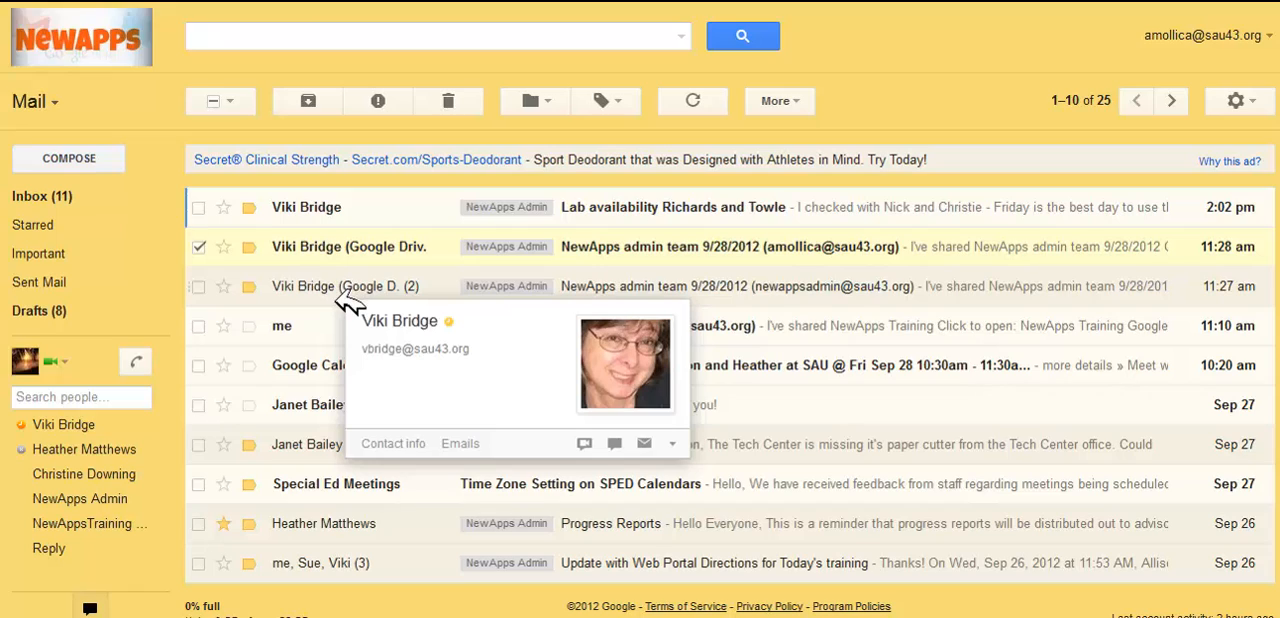